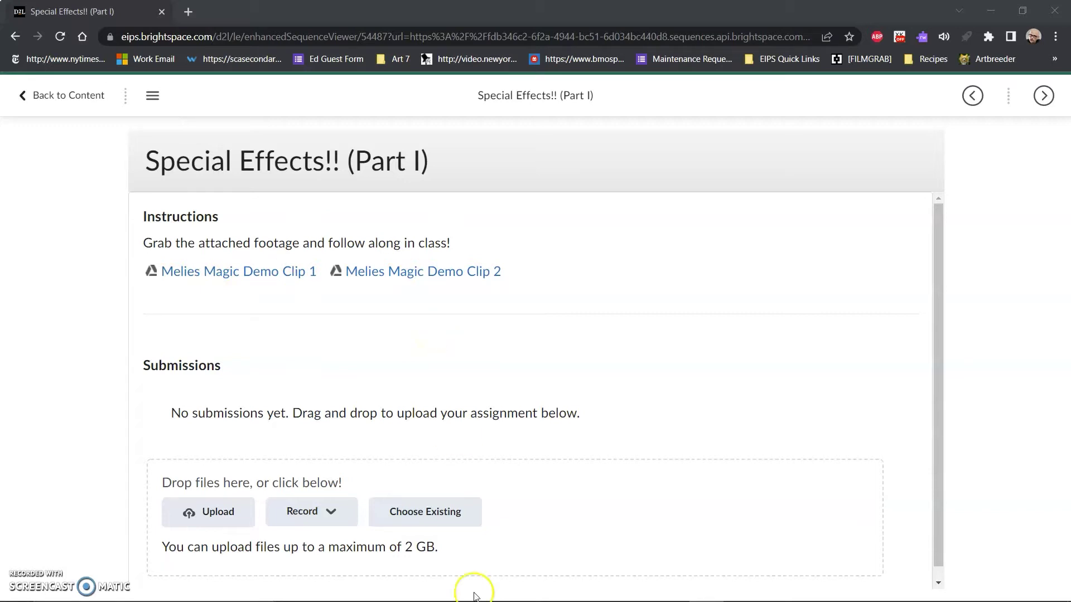
- Switch to Premiere Pro and create a new project named Special Effects Part I
{"action": "left_click", "coordinate": [433, 591]}
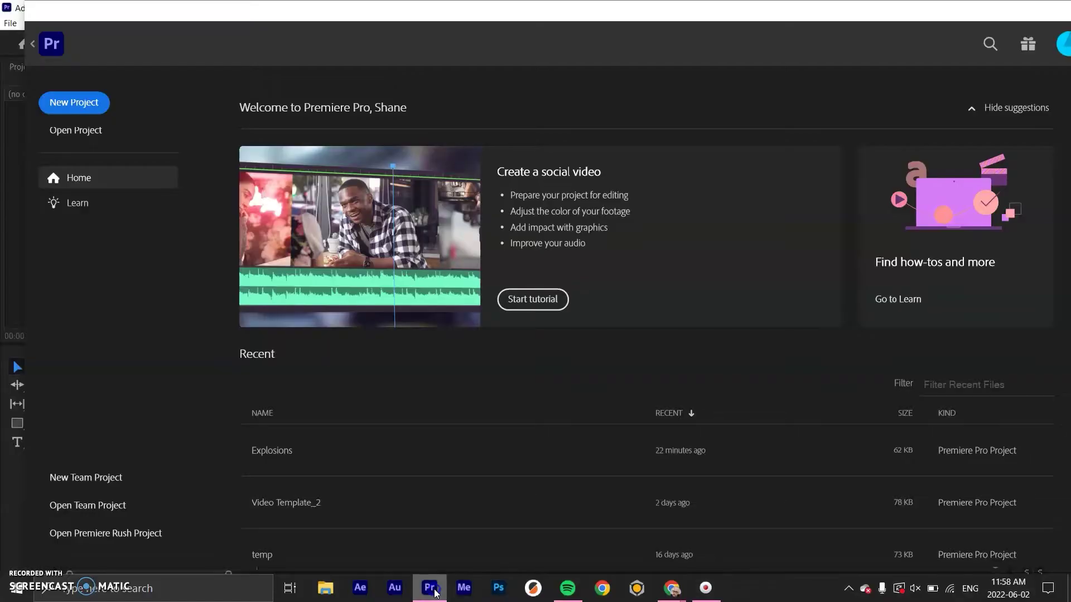
{"action": "left_click", "coordinate": [88, 104]}
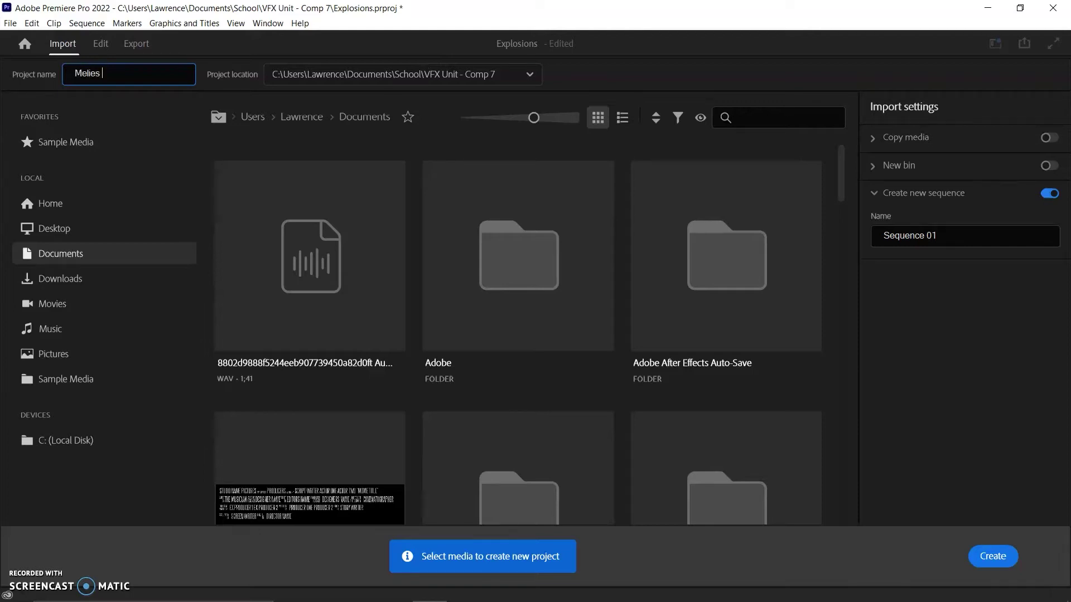
{"action": "key", "text": "BackSpace"}
{"action": "key", "text": "BackSpace"}
{"action": "key", "text": "BackSpace"}
{"action": "key", "text": "BackSpace"}
{"action": "key", "text": "BackSpace"}
{"action": "key", "text": "BackSpace"}
{"action": "type", "text": "Spe"}
{"action": "left_click", "coordinate": [992, 557]}
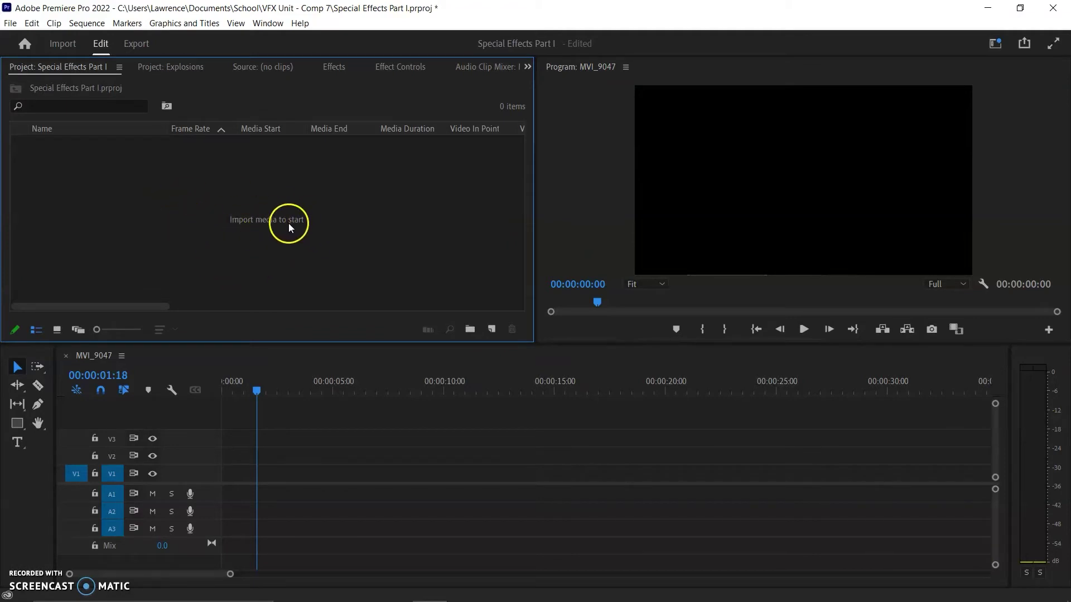
- Import Melies Magic Clip 1.mp4 and Melies Magic Clip 2.mp4 from the Downloads folder into the project
{"action": "left_click", "coordinate": [10, 23]}
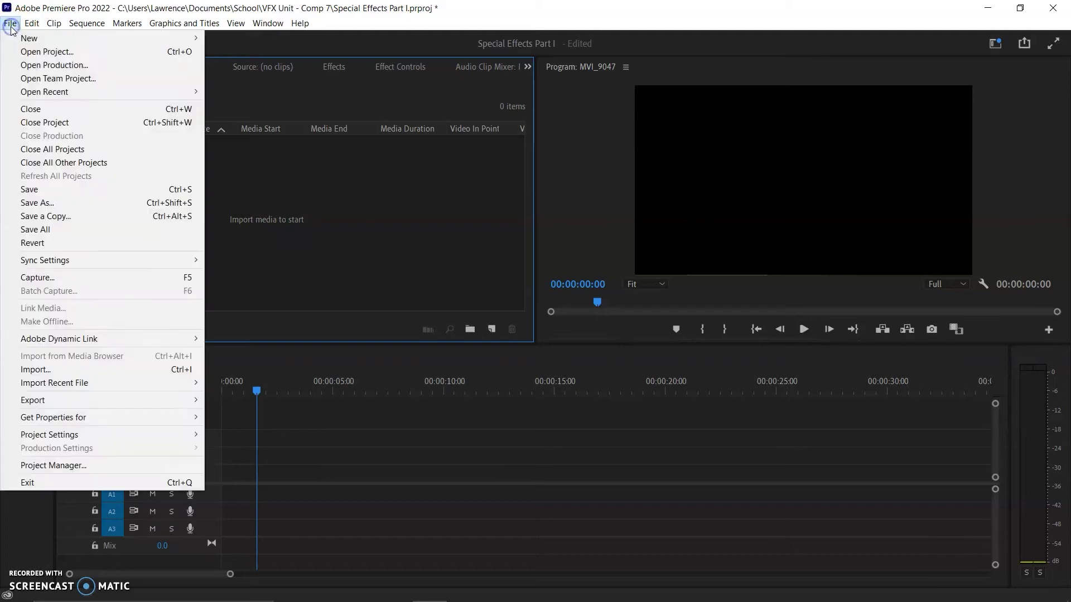
{"action": "left_click", "coordinate": [70, 370]}
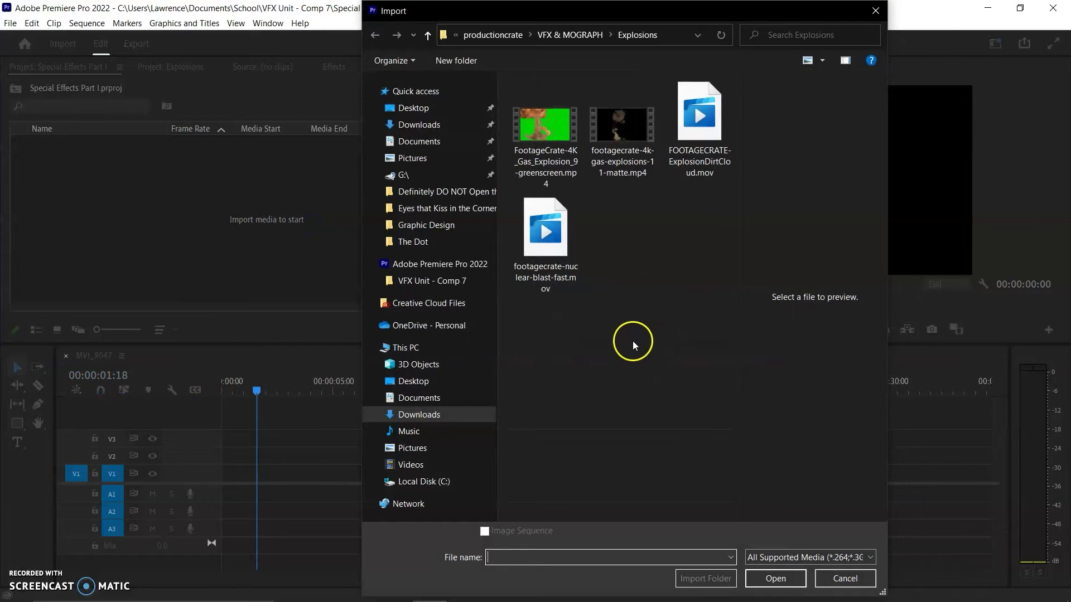
{"action": "left_click", "coordinate": [498, 37]}
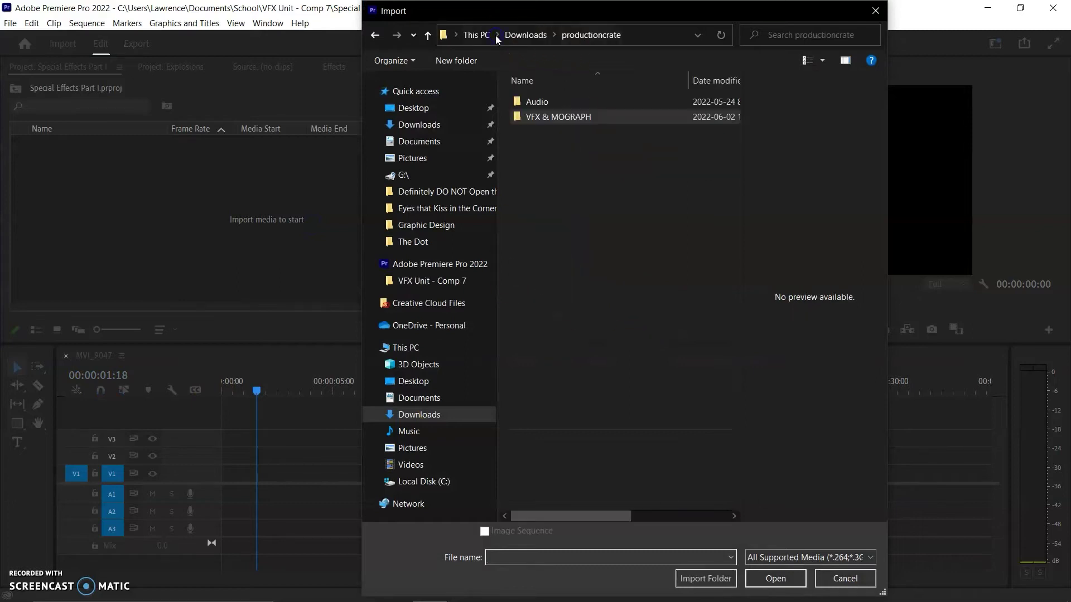
{"action": "left_click", "coordinate": [524, 36]}
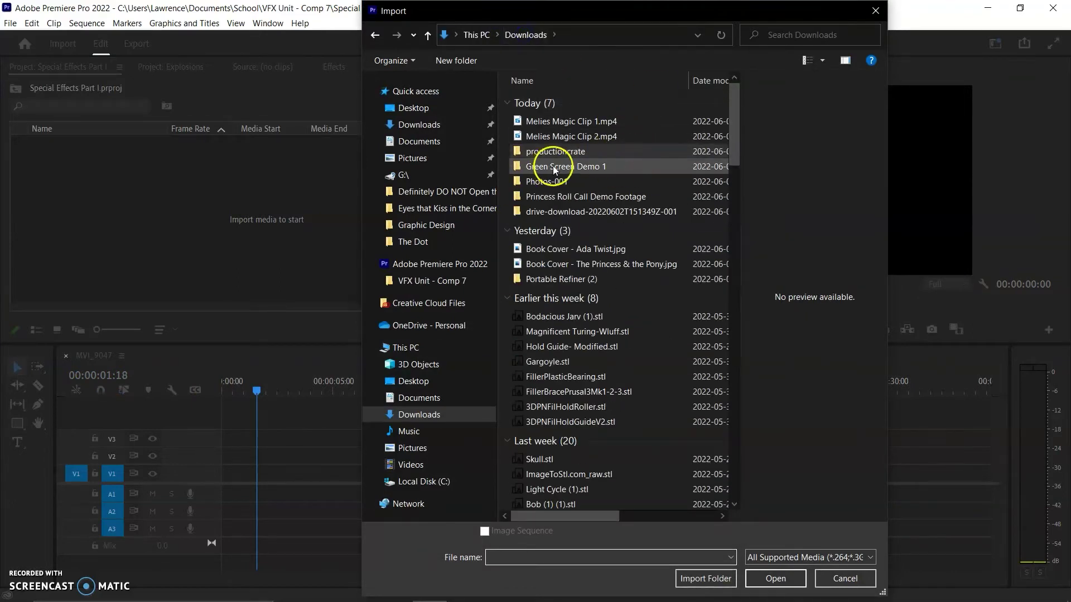
{"action": "left_click", "coordinate": [544, 137]}
{"action": "left_click", "coordinate": [552, 121], "text": "shift"}
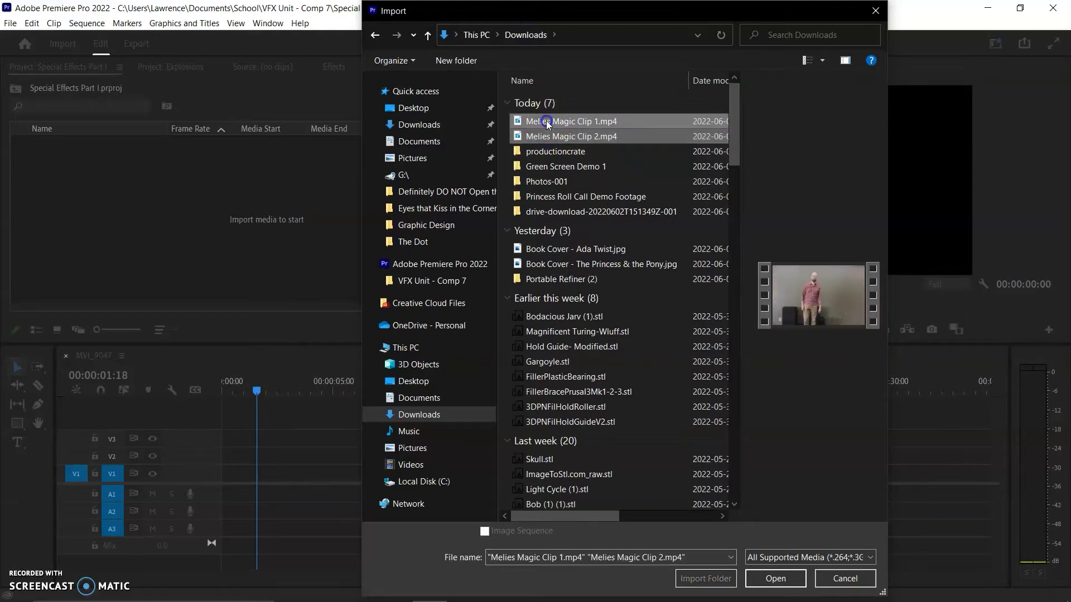
{"action": "left_click", "coordinate": [546, 121]}
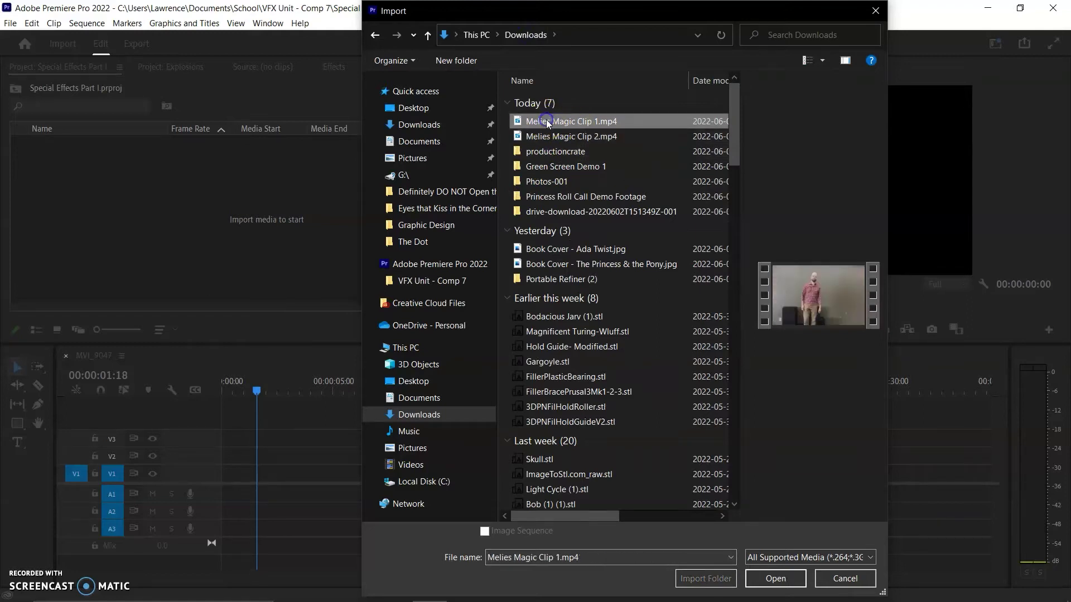
{"action": "left_click", "coordinate": [607, 143], "text": "ctrl"}
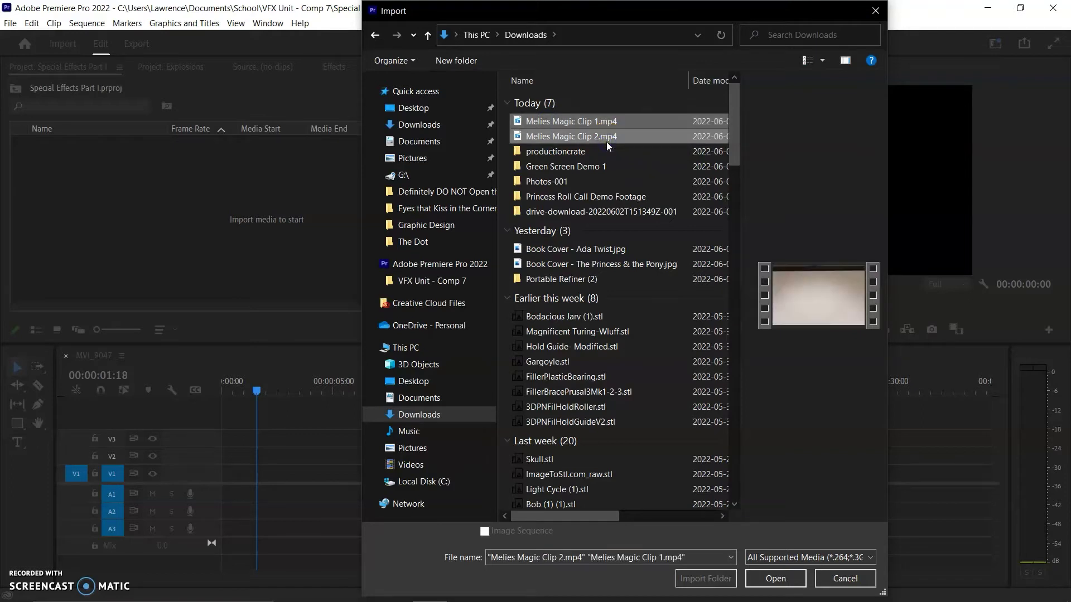
{"action": "left_click", "coordinate": [775, 577]}
{"action": "left_click", "coordinate": [156, 223]}
{"action": "double_click", "coordinate": [156, 223]}
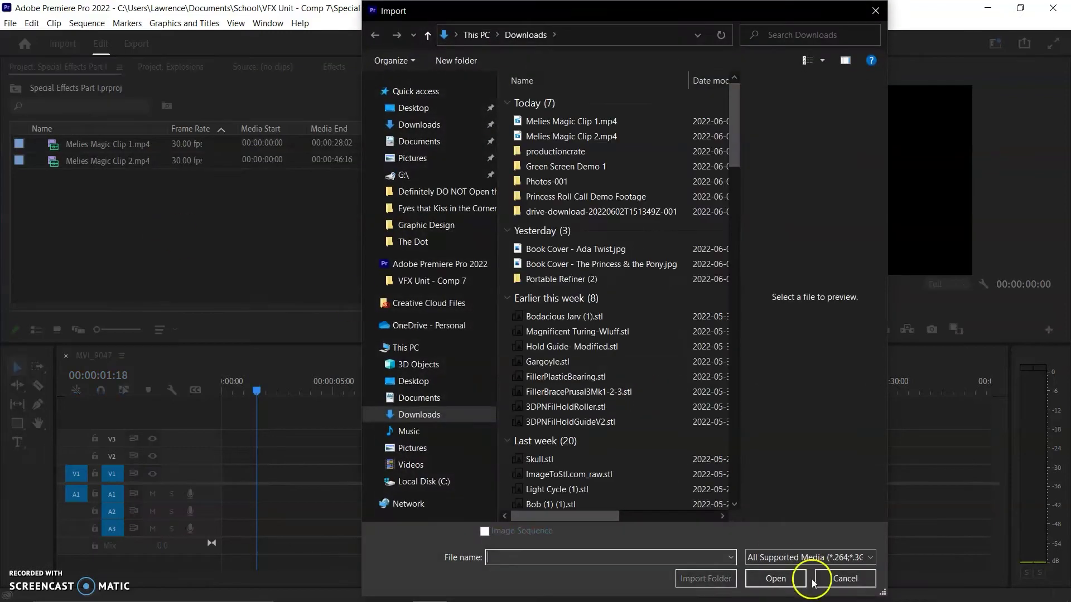
{"action": "left_click", "coordinate": [814, 580]}
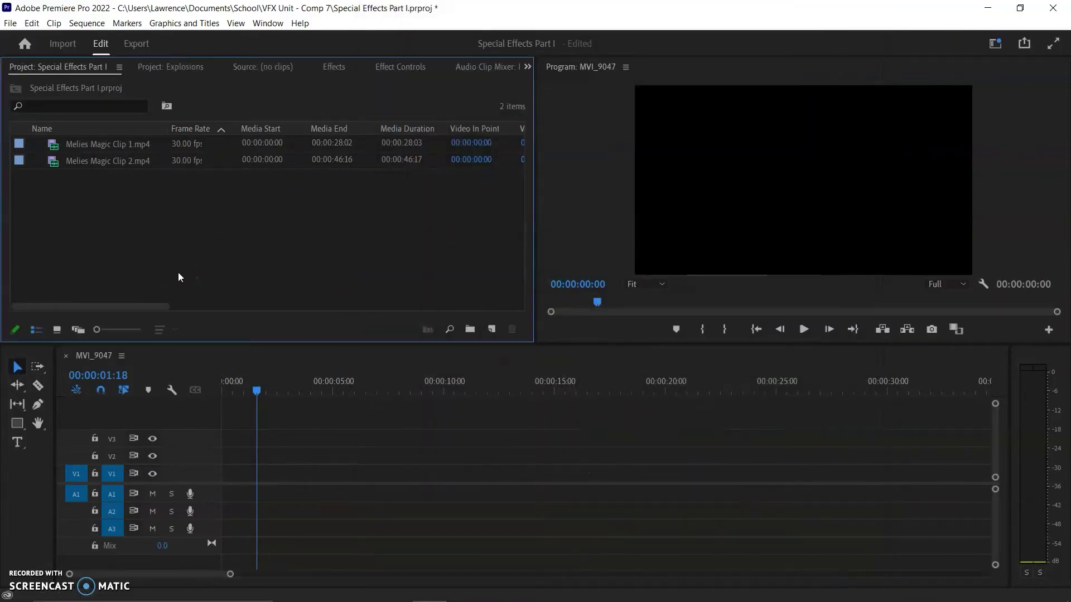
- Preview Melies Magic Clip 1 in the source monitor
{"action": "left_click", "coordinate": [70, 142]}
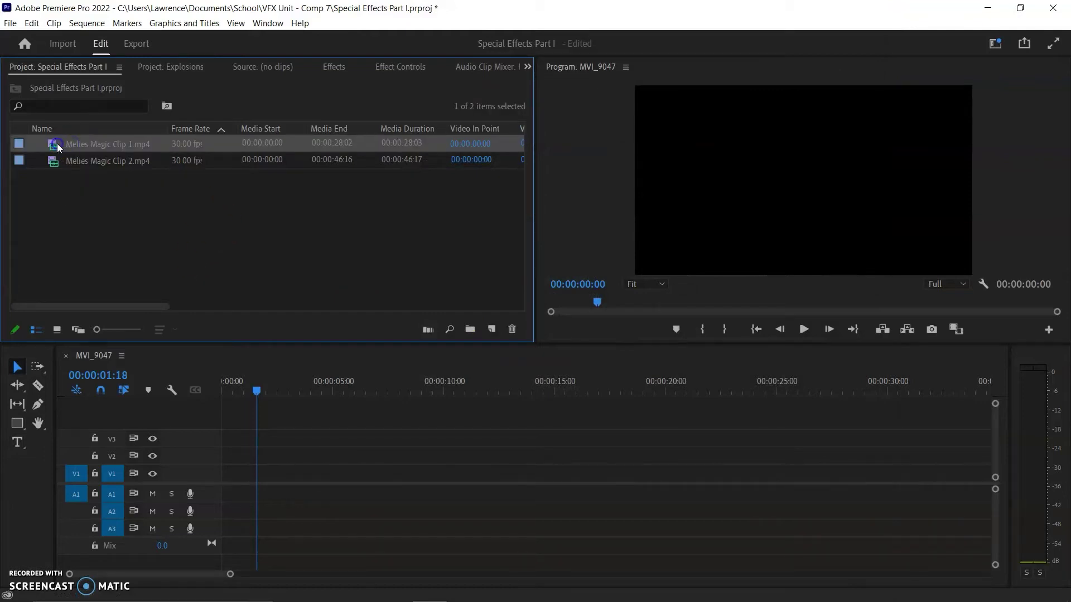
{"action": "double_click", "coordinate": [57, 146]}
{"action": "left_click", "coordinate": [276, 330]}
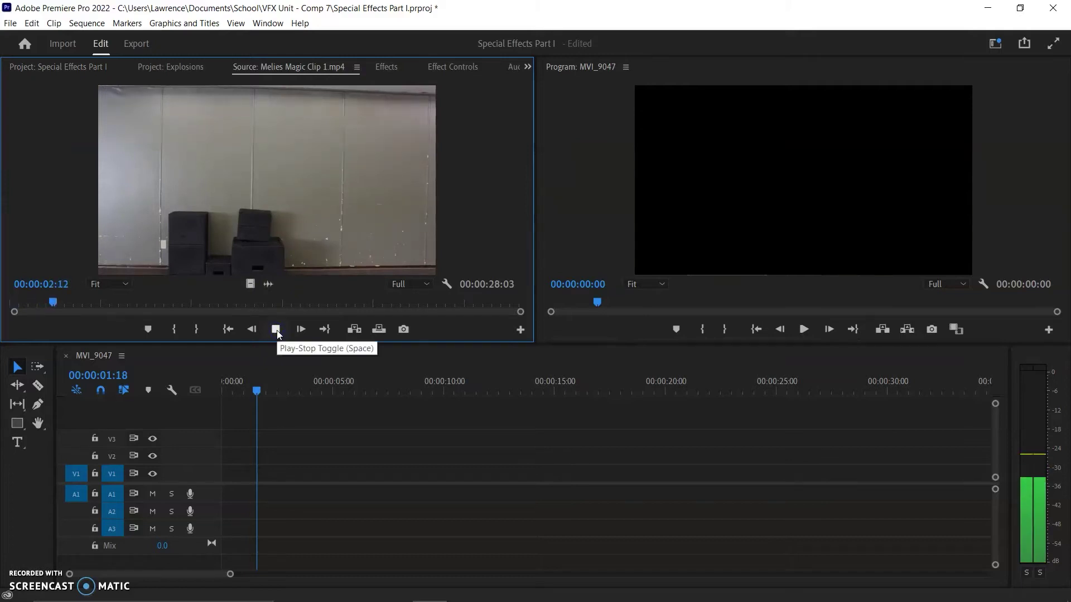
{"action": "left_click", "coordinate": [182, 329]}
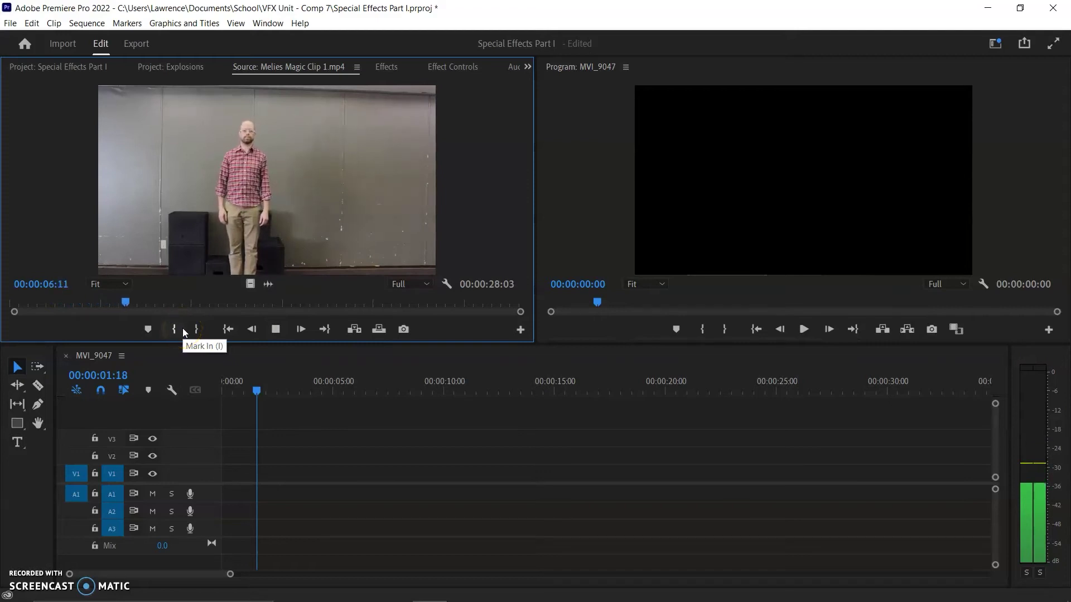
{"action": "left_click", "coordinate": [276, 329]}
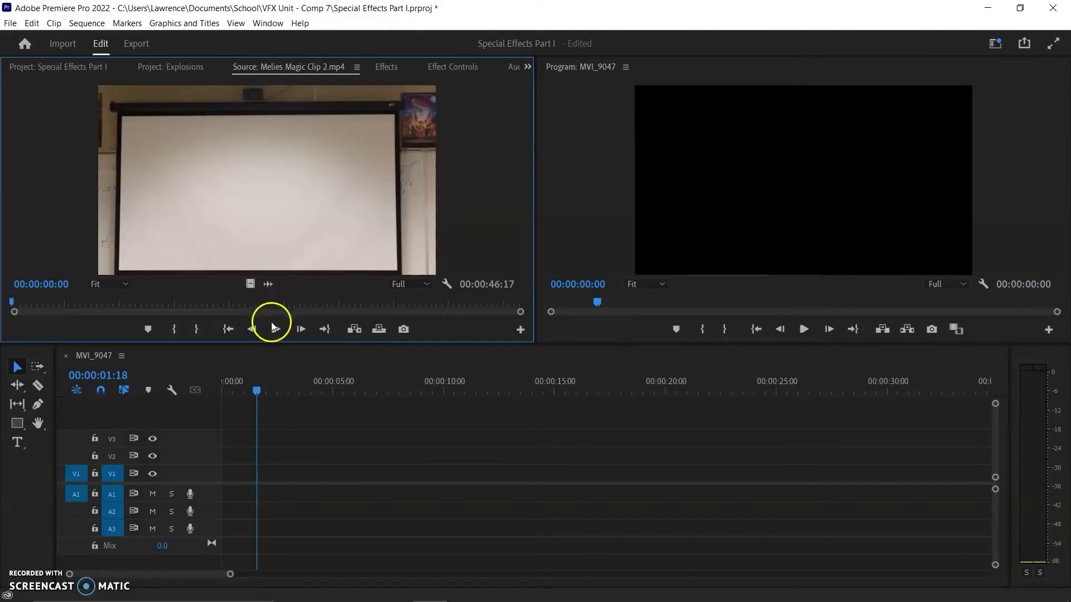
- Preview Melies Magic Clip 2 in the source monitor, skipping ahead to about 00:00:11:17
{"action": "left_click", "coordinate": [276, 329]}
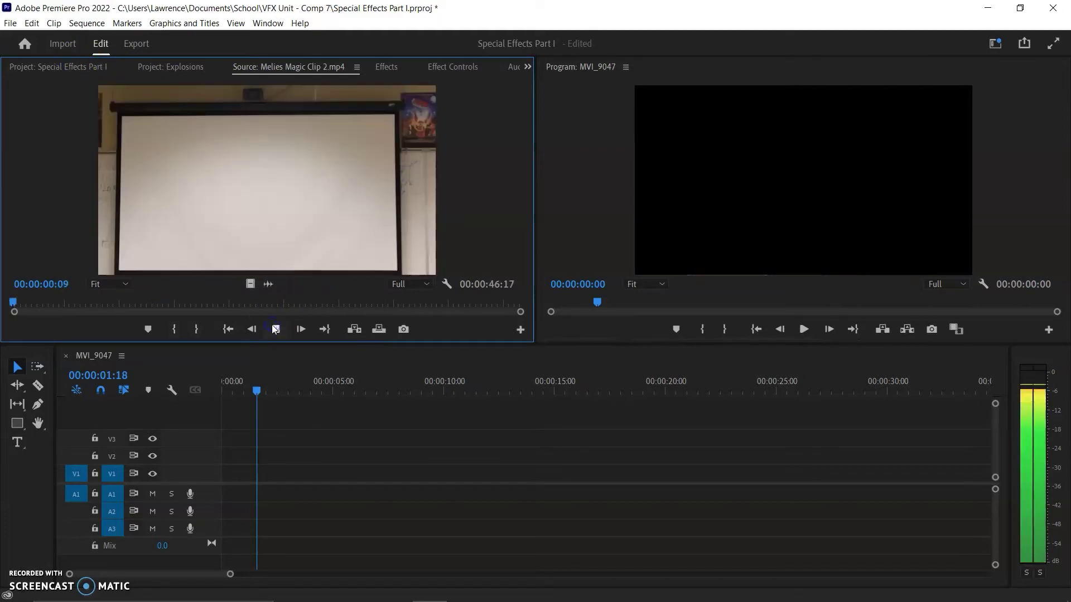
{"action": "left_click_drag", "start_coordinate": [65, 305], "coordinate": [138, 303]}
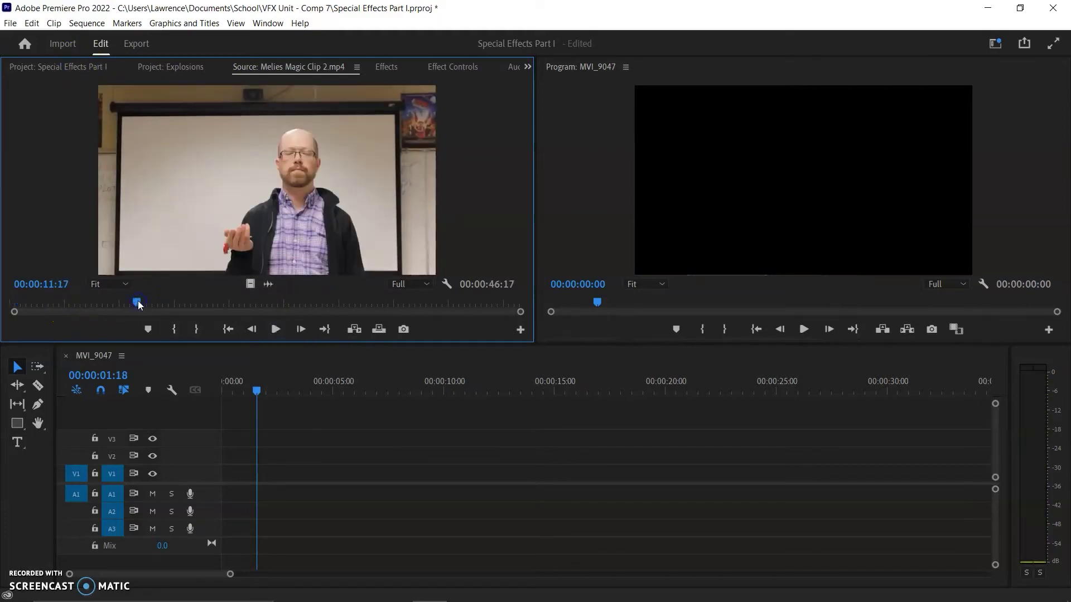
{"action": "left_click", "coordinate": [276, 328]}
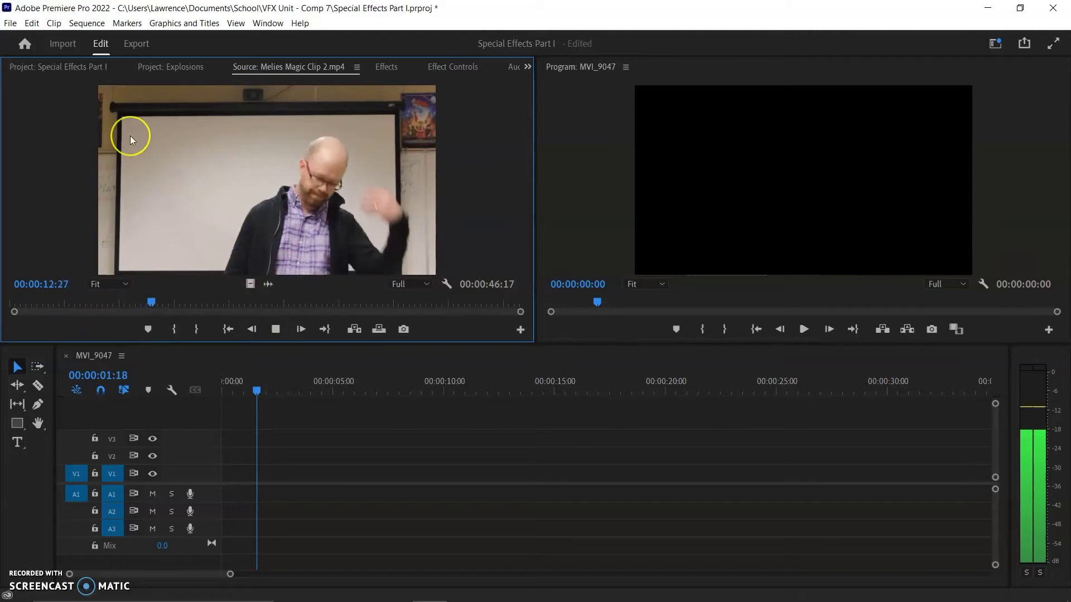
{"action": "key", "text": "space"}
- Place Melies Magic Clip 1 at the start of the timeline, with video on V1 and audio on A1
{"action": "left_click", "coordinate": [48, 67]}
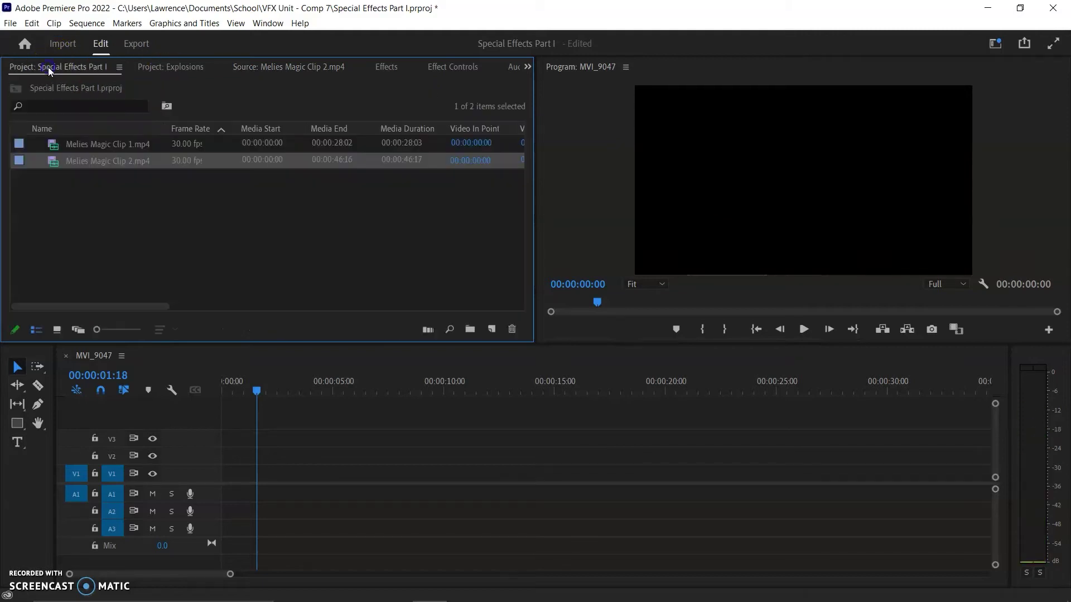
{"action": "double_click", "coordinate": [93, 145]}
{"action": "left_click_drag", "start_coordinate": [295, 183], "coordinate": [212, 496]}
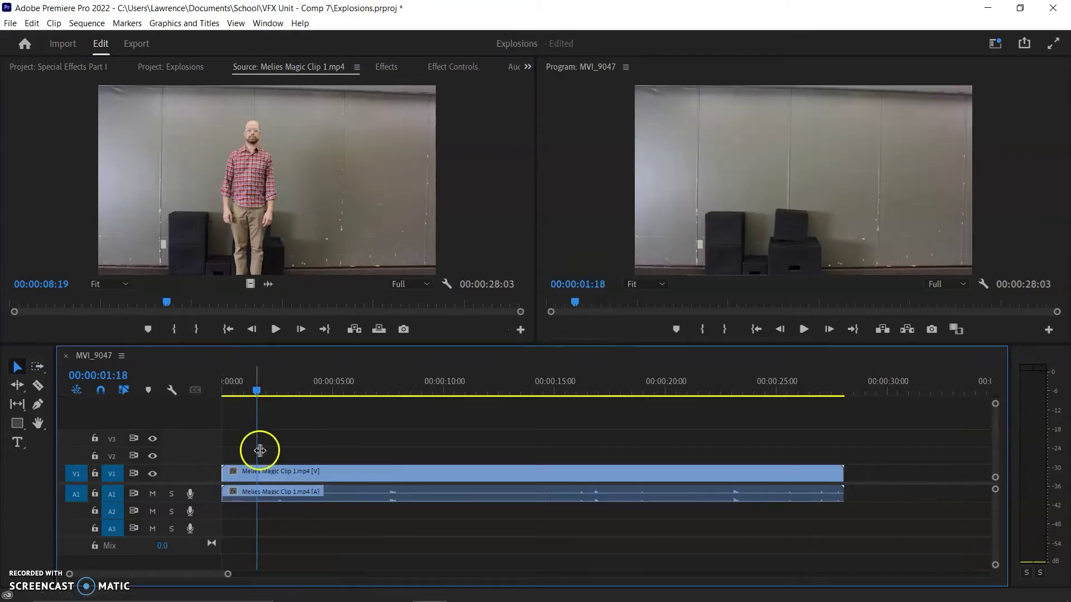
- Split Melies Magic Clip 1 on the timeline at 00:00:05:04, where the man stands still
{"action": "left_click", "coordinate": [256, 389]}
{"action": "left_click_drag", "start_coordinate": [256, 396], "coordinate": [335, 397]}
{"action": "left_click", "coordinate": [344, 474]}
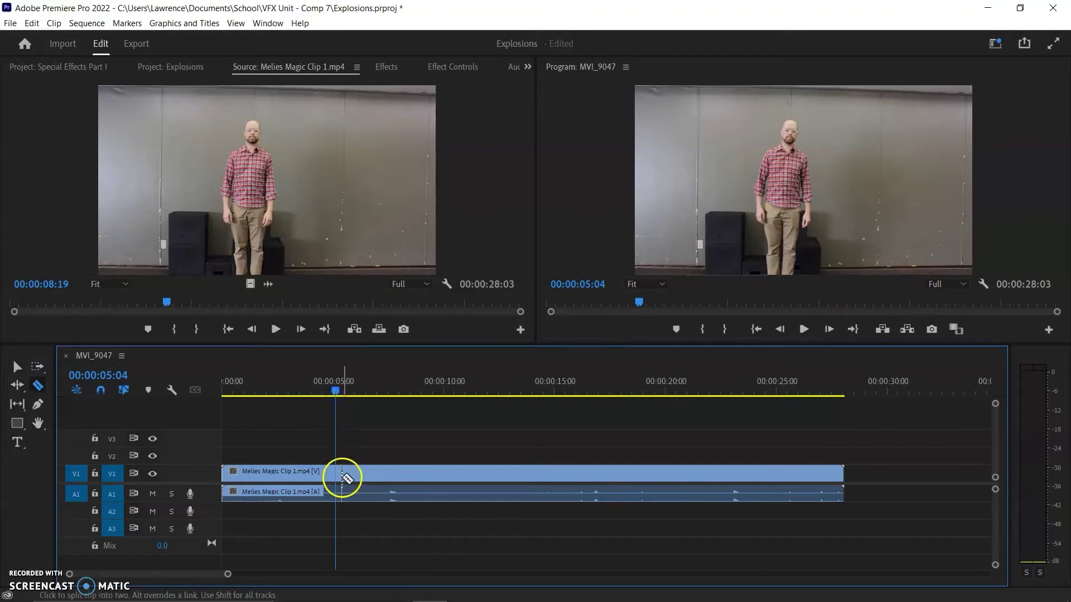
{"action": "left_click", "coordinate": [38, 386]}
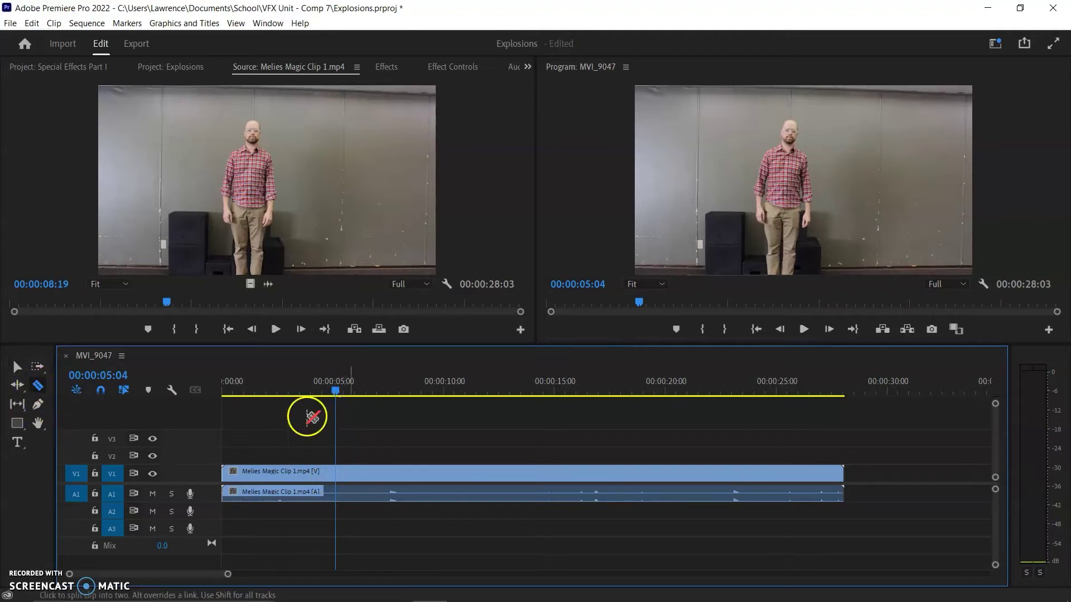
{"action": "left_click", "coordinate": [337, 474]}
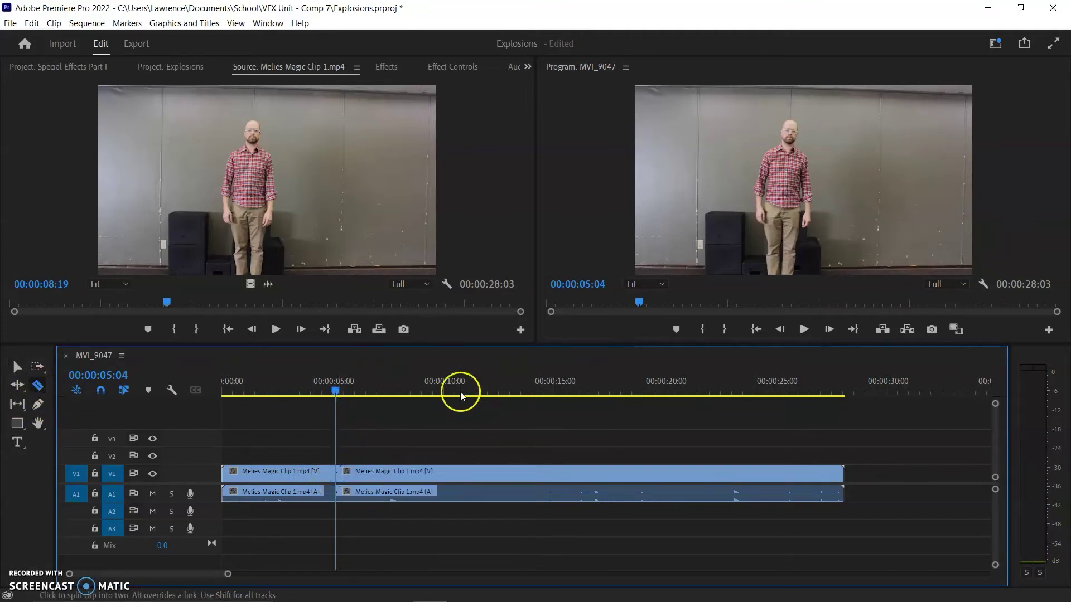
- Split the clip at 00:00:07:12, with the man in mid-jump, and move the remaining footage to about 00:00:20:00
{"action": "key", "text": "space"}
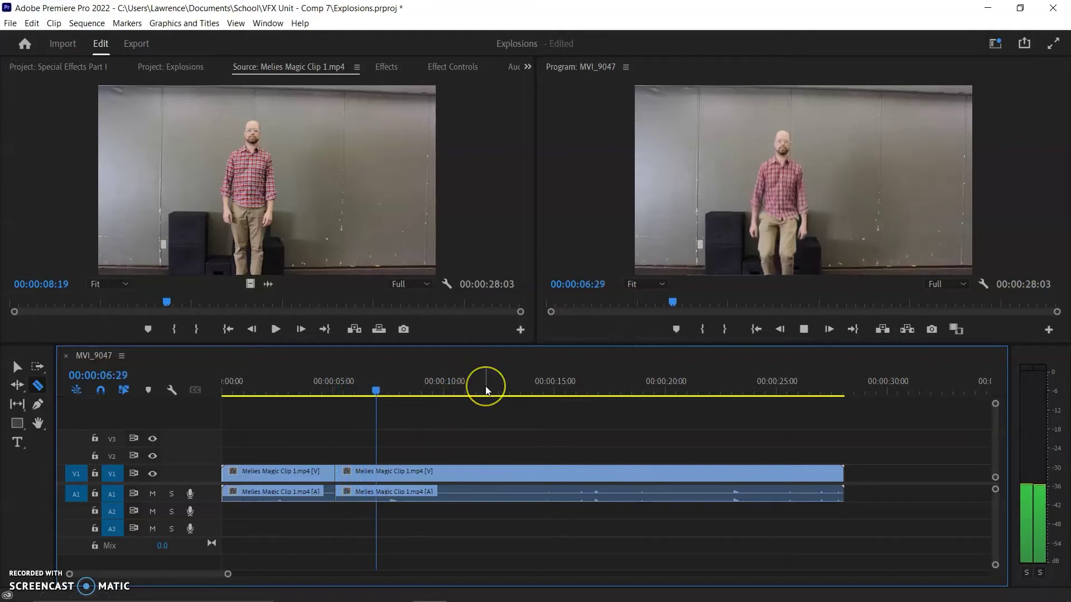
{"action": "key", "text": "space"}
{"action": "key", "text": "Right"}
{"action": "key", "text": "Right"}
{"action": "key", "text": "Left"}
{"action": "key", "text": "Right"}
{"action": "key", "text": "Right"}
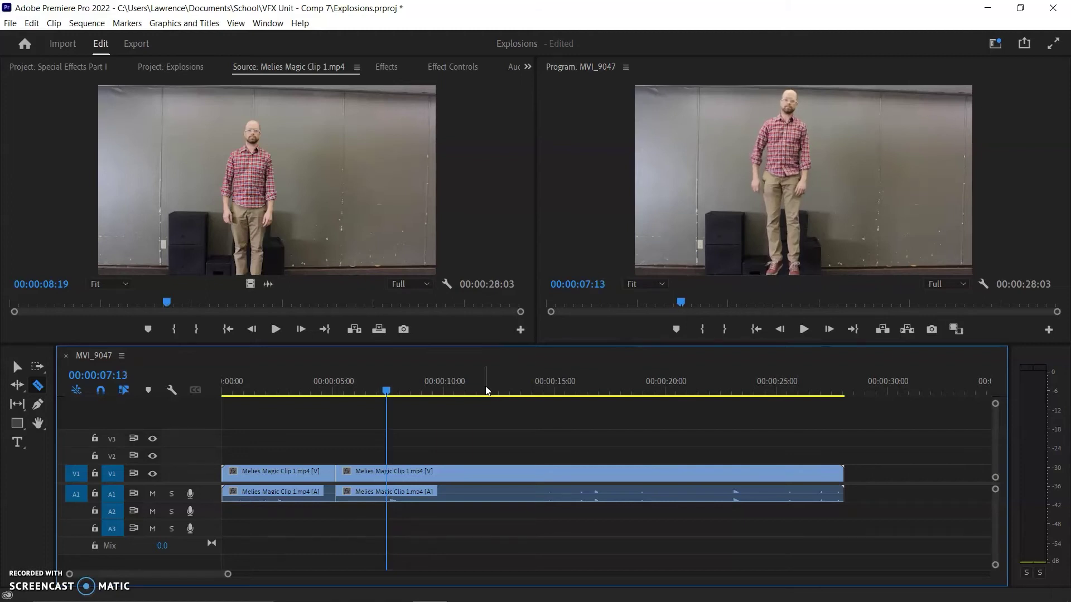
{"action": "key", "text": "Left"}
{"action": "key", "text": "Left"}
{"action": "key", "text": "Right"}
{"action": "key", "text": "Right"}
{"action": "key", "text": "Left"}
{"action": "key", "text": "Left"}
{"action": "key", "text": "Right"}
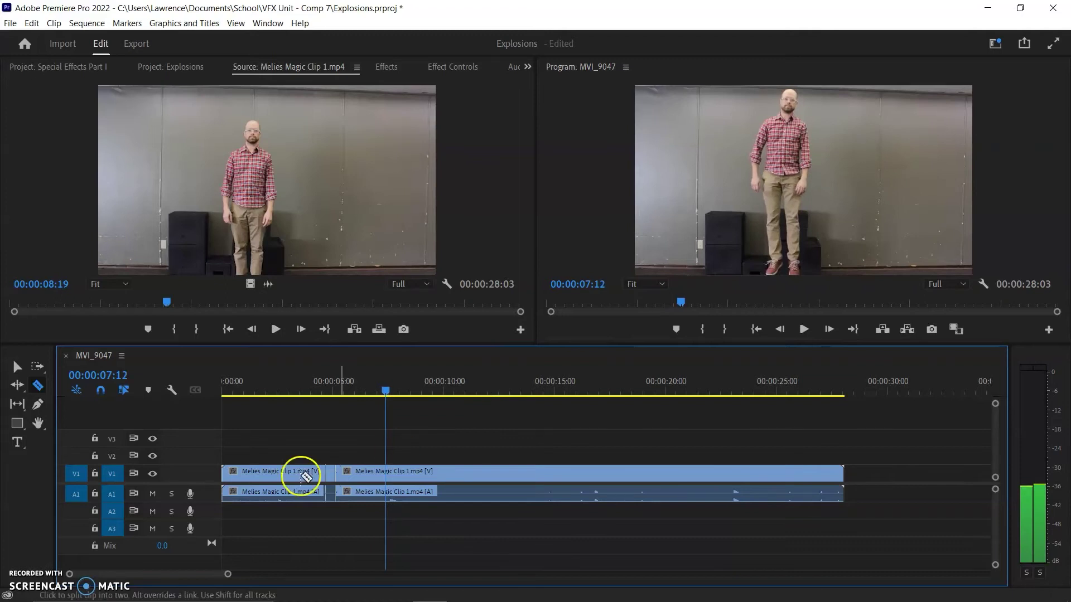
{"action": "left_click", "coordinate": [384, 474]}
{"action": "key", "text": "v"}
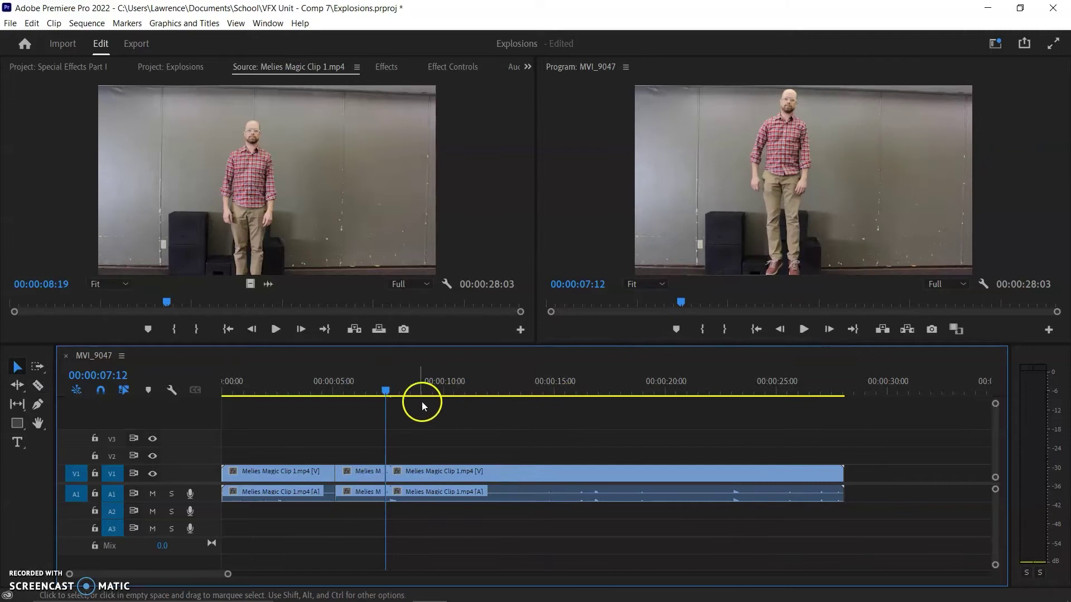
{"action": "left_click_drag", "start_coordinate": [507, 474], "coordinate": [785, 481]}
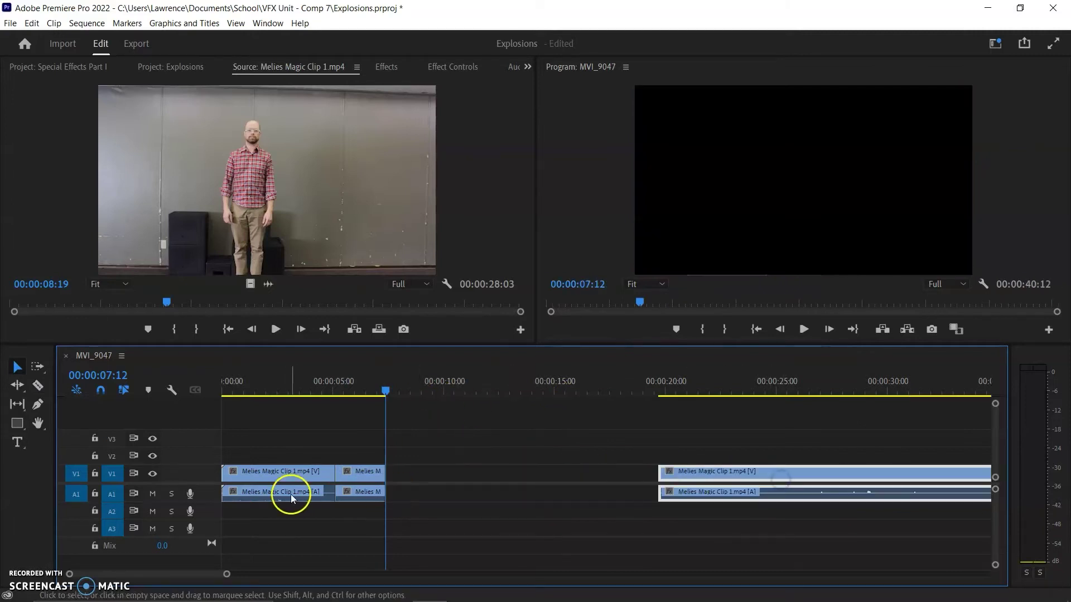
- Play the sequence from its start and split the opening segment at 00:00:02:21, just before the man enters the frame
{"action": "left_click_drag", "start_coordinate": [256, 384], "coordinate": [162, 397]}
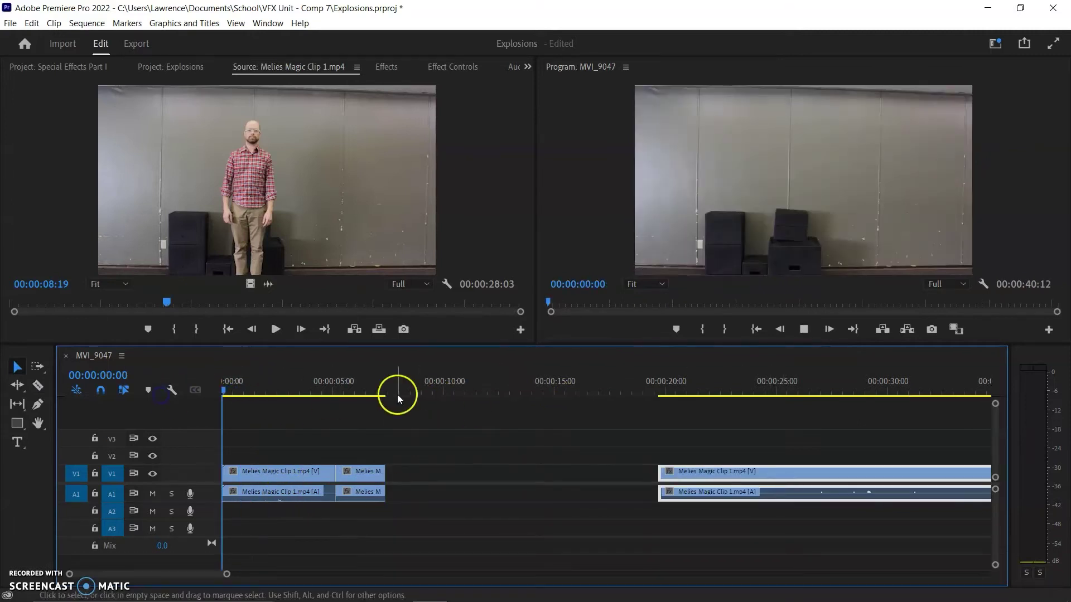
{"action": "key", "text": "space"}
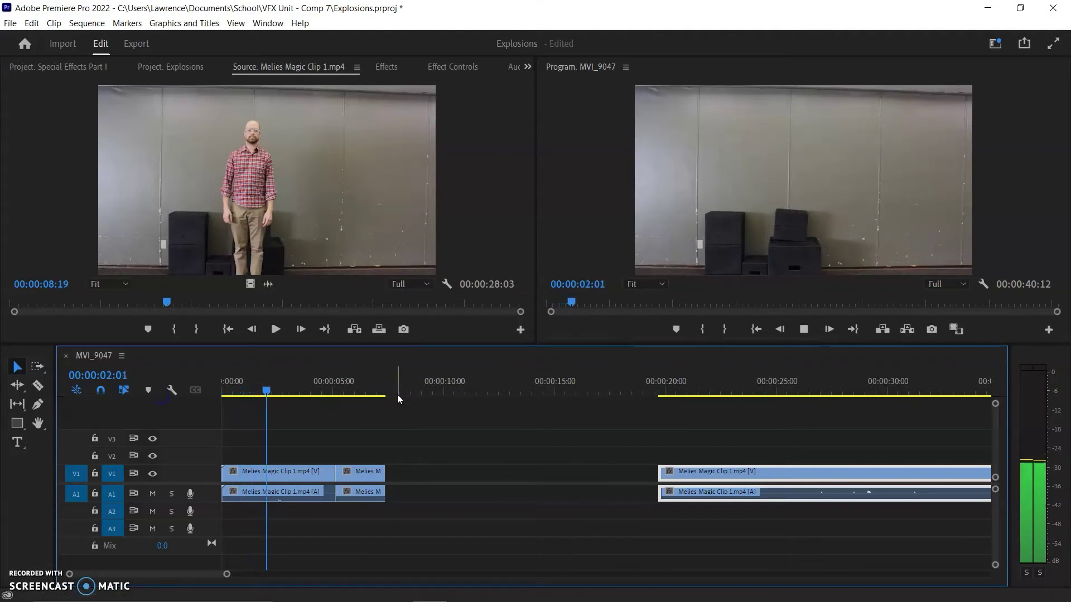
{"action": "key", "text": "space"}
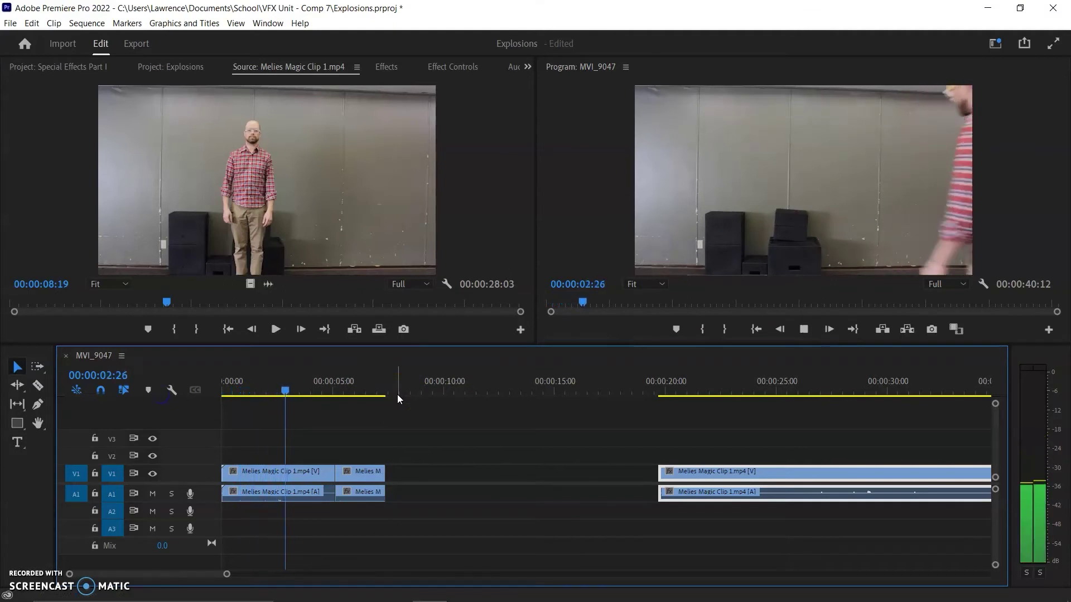
{"action": "left_click", "coordinate": [398, 399]}
{"action": "key", "text": "c"}
{"action": "left_click", "coordinate": [282, 471]}
{"action": "key", "text": "v"}
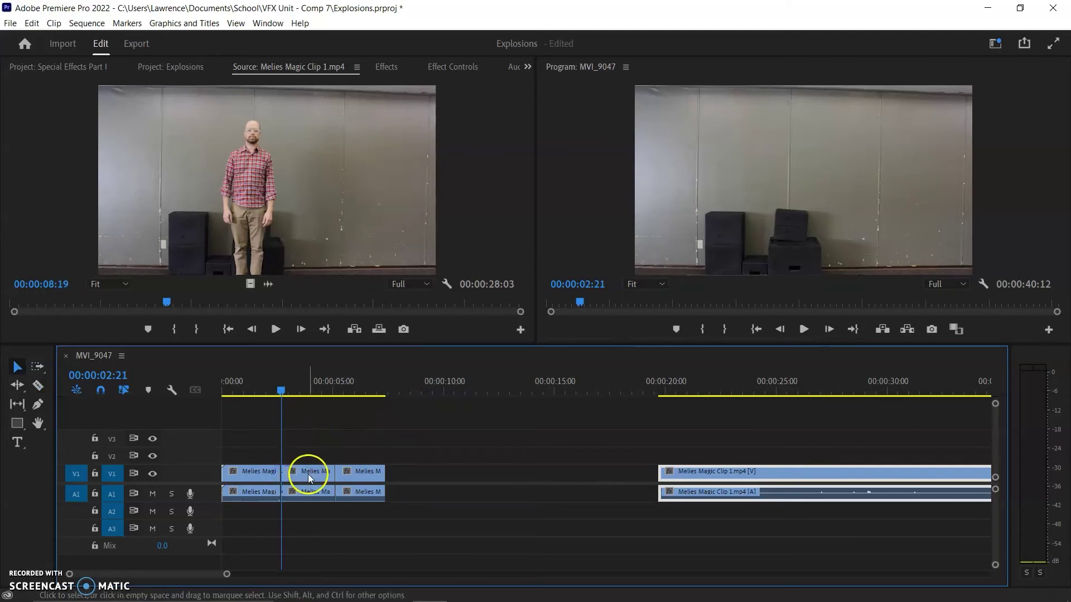
- Delete the segment where the man walks in and move the empty-background segment directly after the jump segment
{"action": "left_click", "coordinate": [308, 474]}
{"action": "key", "text": "Delete"}
{"action": "left_click_drag", "start_coordinate": [263, 473], "coordinate": [430, 473]}
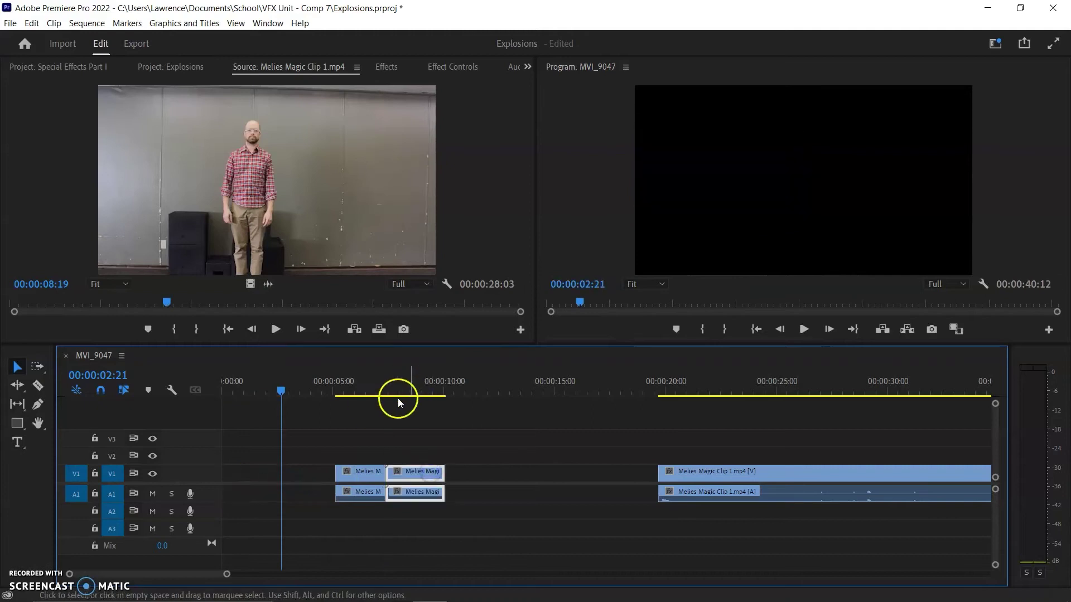
{"action": "left_click", "coordinate": [336, 390]}
{"action": "key", "text": "space"}
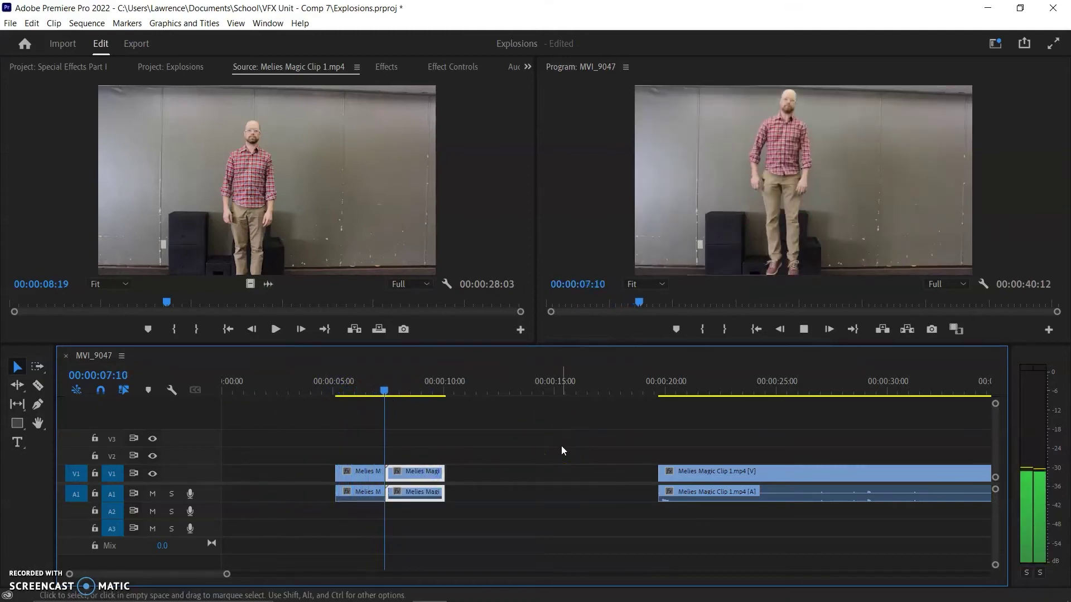
- Move the empty-background segment to the start of the sequence and the remaining footage directly after the jump segment
{"action": "key", "text": "space"}
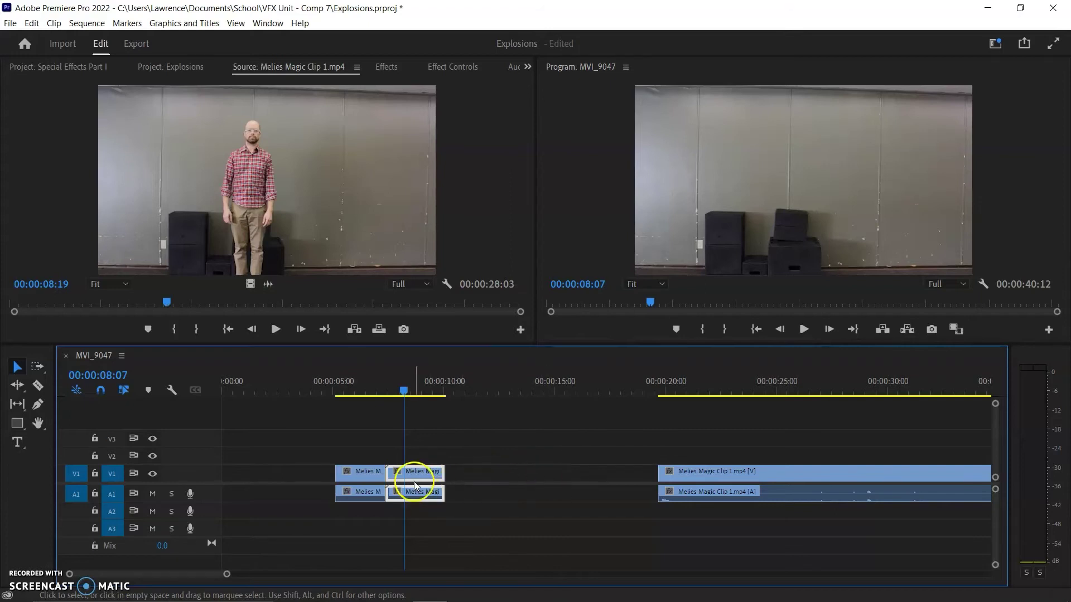
{"action": "left_click_drag", "start_coordinate": [411, 470], "coordinate": [216, 493]}
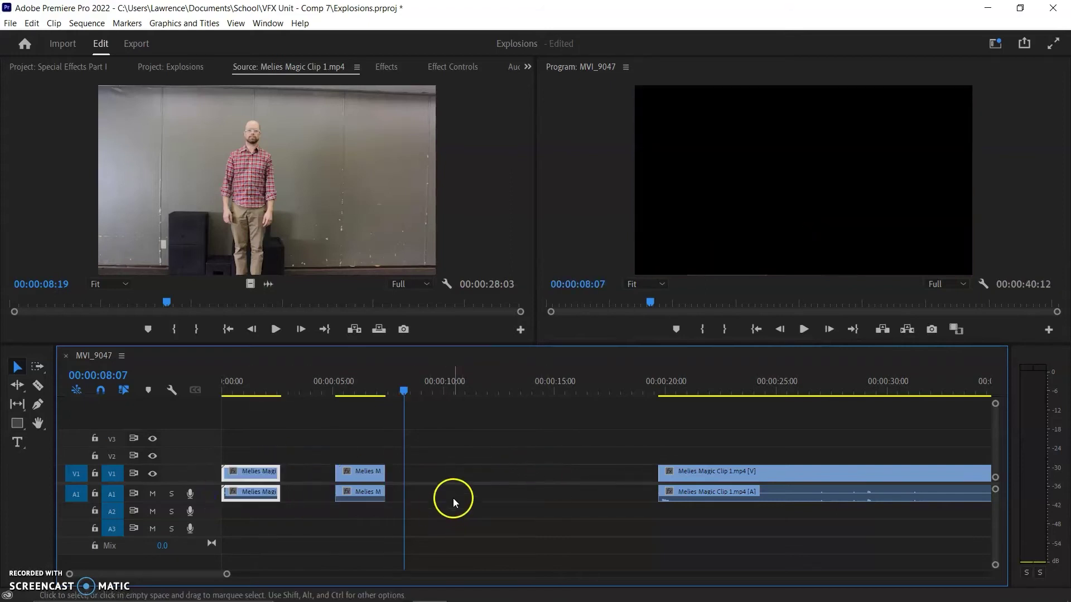
{"action": "left_click_drag", "start_coordinate": [772, 481], "coordinate": [499, 500]}
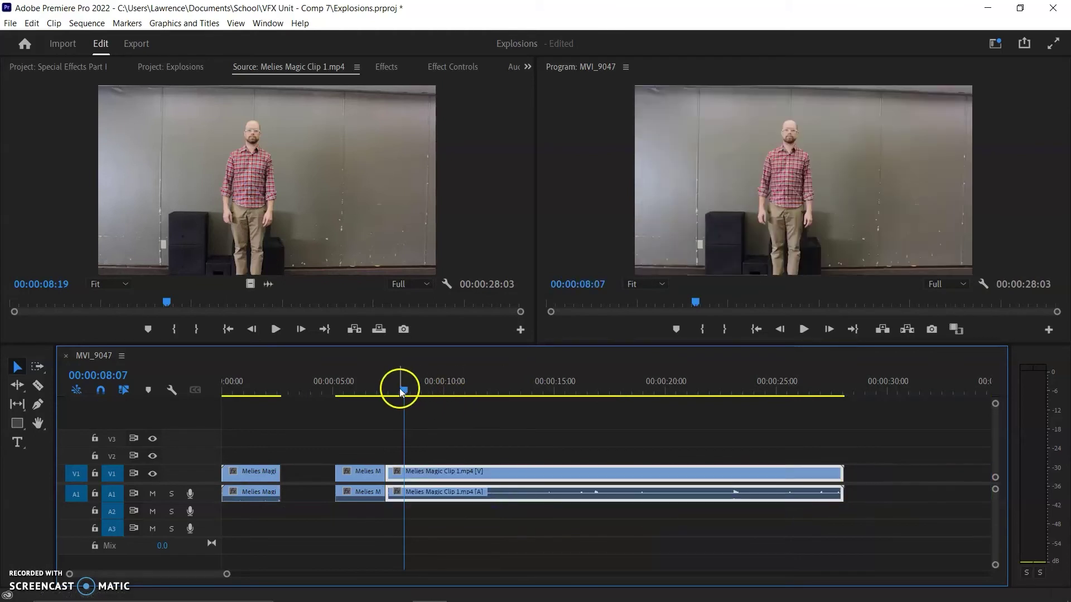
- Split the remaining footage at 00:00:16:20, where the man is in mid-jump beside the speakers
{"action": "left_click_drag", "start_coordinate": [401, 392], "coordinate": [593, 435]}
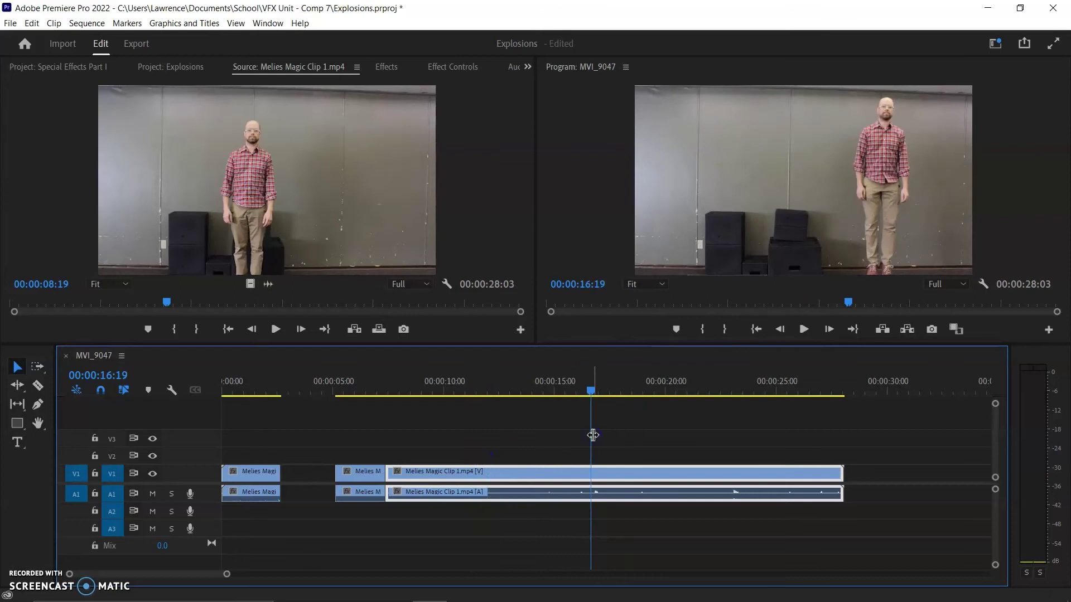
{"action": "mouse_move", "coordinate": [591, 390]}
{"action": "left_mouse_down"}
{"action": "mouse_move", "coordinate": [601, 390]}
{"action": "mouse_move", "coordinate": [521, 390]}
{"action": "mouse_move", "coordinate": [592, 397]}
{"action": "left_mouse_up"}
{"action": "key", "text": "c"}
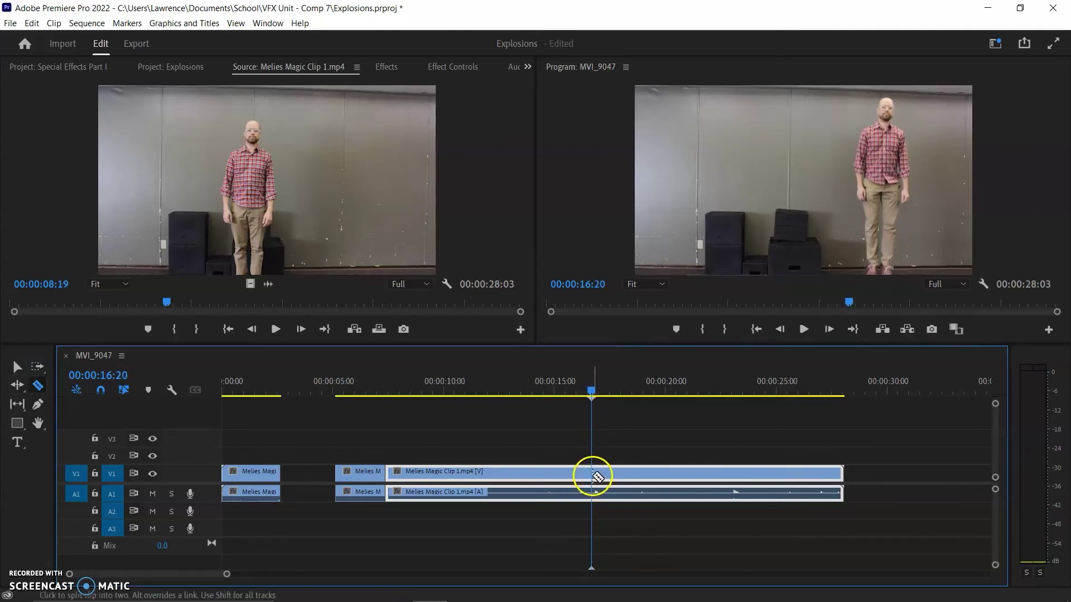
{"action": "left_click", "coordinate": [591, 472]}
{"action": "key", "text": "v"}
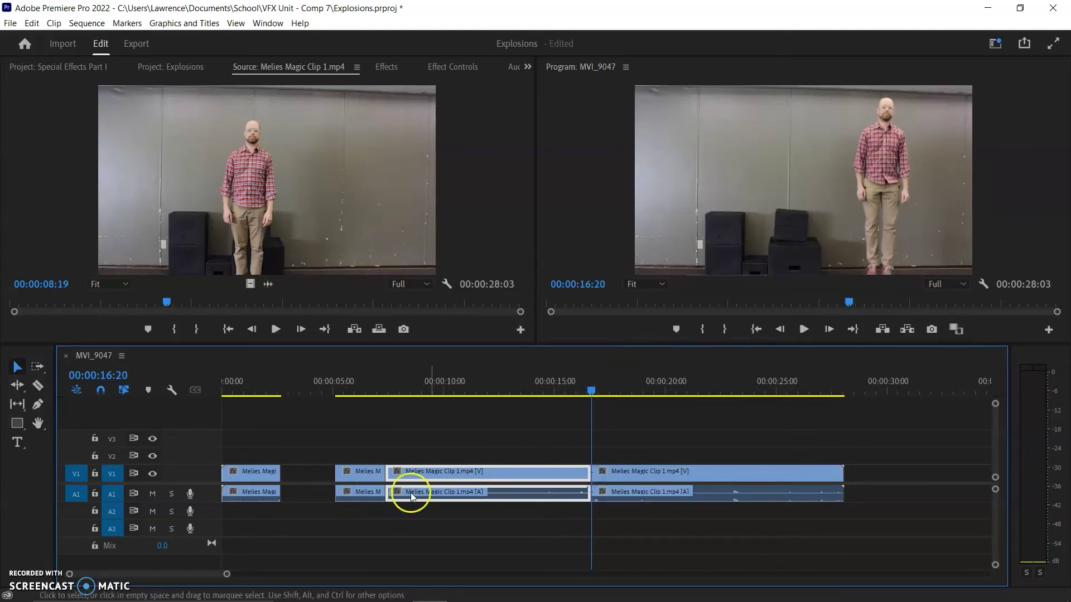
- Delete the footage between the two jumps, move the last segment directly after the first jump segment, and play the join
{"action": "key", "text": "Delete"}
{"action": "left_click_drag", "start_coordinate": [725, 480], "coordinate": [526, 483]}
{"action": "left_click_drag", "start_coordinate": [370, 395], "coordinate": [363, 392]}
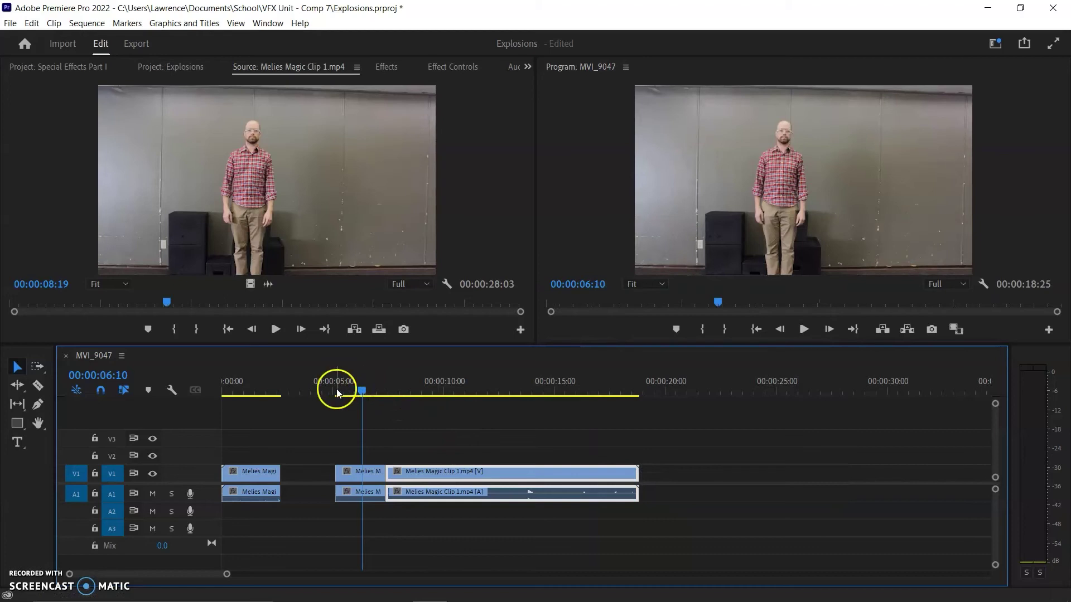
{"action": "key", "text": "space"}
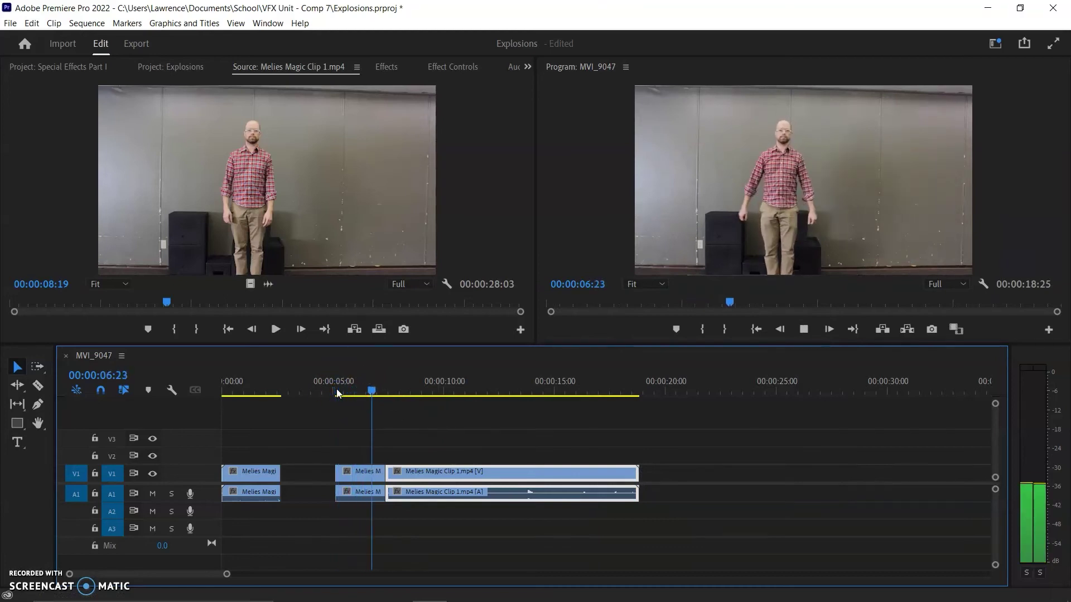
- Split the last segment at 00:00:08:13 and delete everything after that point
{"action": "left_click", "coordinate": [423, 389]}
{"action": "left_click_drag", "start_coordinate": [424, 389], "coordinate": [411, 397]}
{"action": "left_click", "coordinate": [461, 467]}
{"action": "key", "text": "ctrl+k"}
{"action": "left_click", "coordinate": [497, 479]}
{"action": "key", "text": "Delete"}
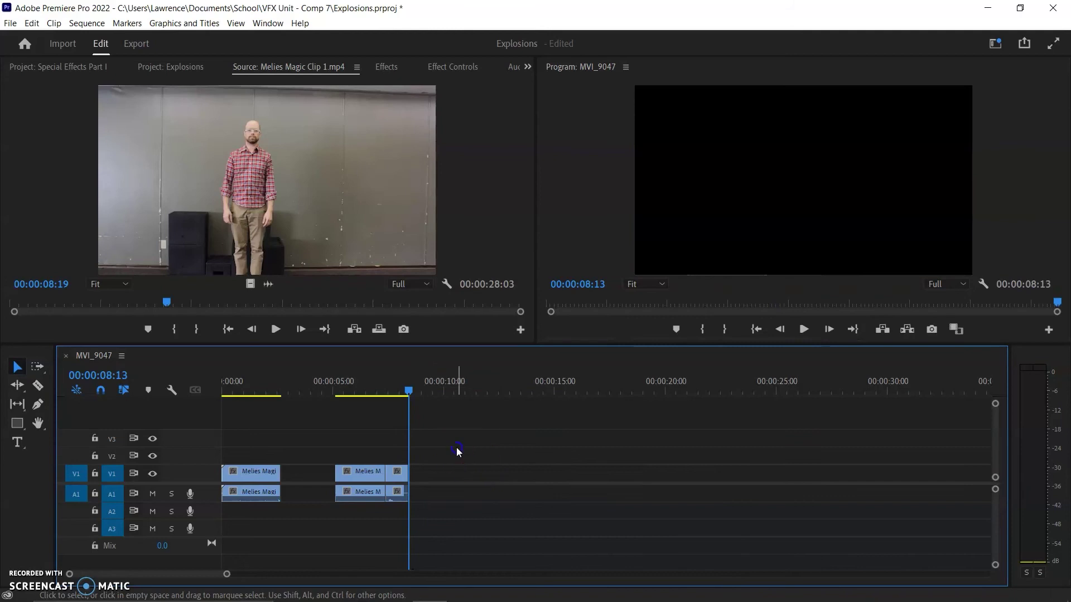
- Clear all segments from the timeline and place Melies Magic Clip 2 at the start of the sequence
{"action": "left_click_drag", "start_coordinate": [457, 451], "coordinate": [188, 504]}
{"action": "key", "text": "Delete"}
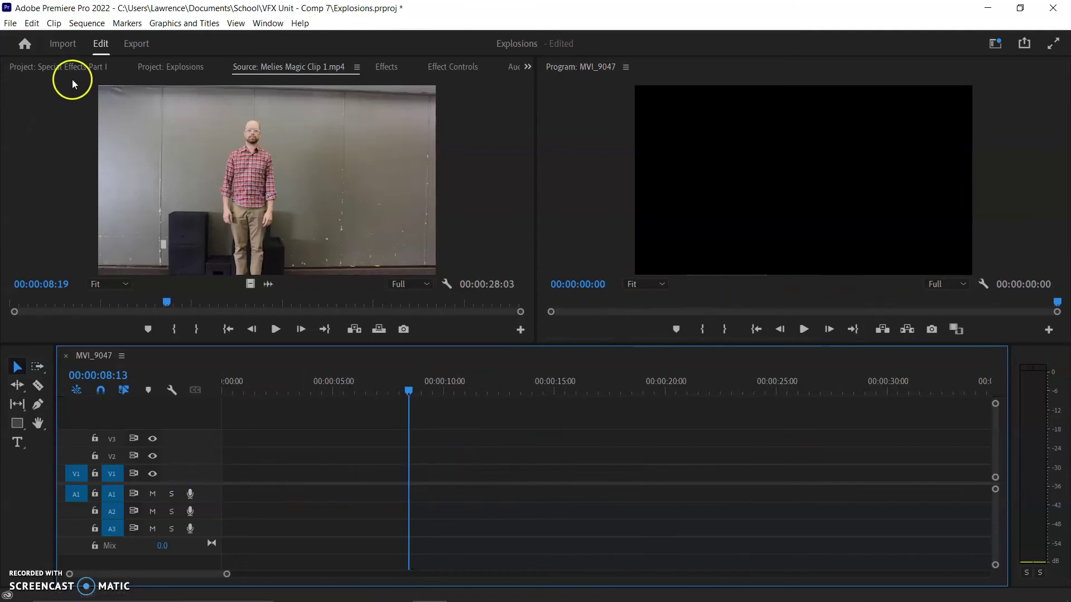
{"action": "left_click", "coordinate": [49, 67]}
{"action": "left_click_drag", "start_coordinate": [65, 161], "coordinate": [223, 477]}
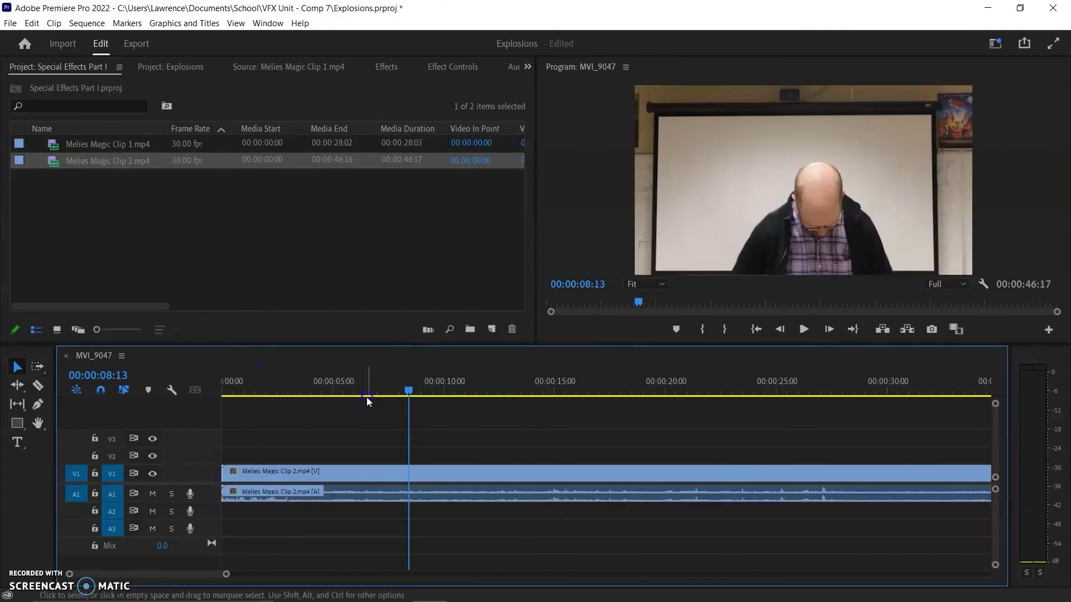
- Split Melies Magic Clip 2 at 00:00:20:16, where the man stands empty-handed looking to the side
{"action": "left_click", "coordinate": [389, 387]}
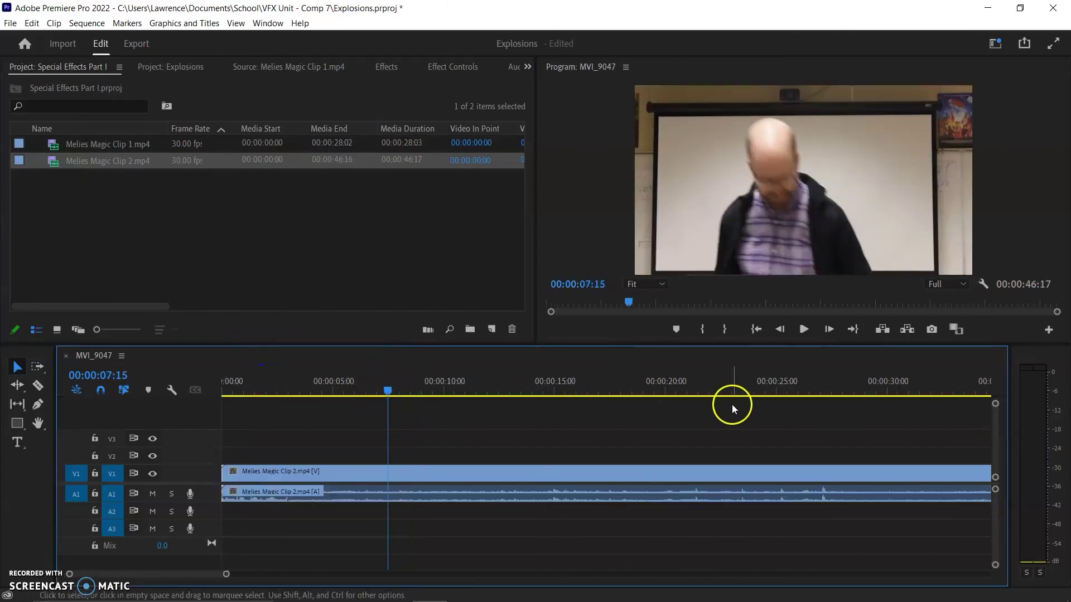
{"action": "mouse_move", "coordinate": [679, 385]}
{"action": "left_mouse_down"}
{"action": "mouse_move", "coordinate": [825, 383]}
{"action": "mouse_move", "coordinate": [678, 390]}
{"action": "left_mouse_up"}
{"action": "key", "text": "c"}
{"action": "left_click", "coordinate": [678, 473]}
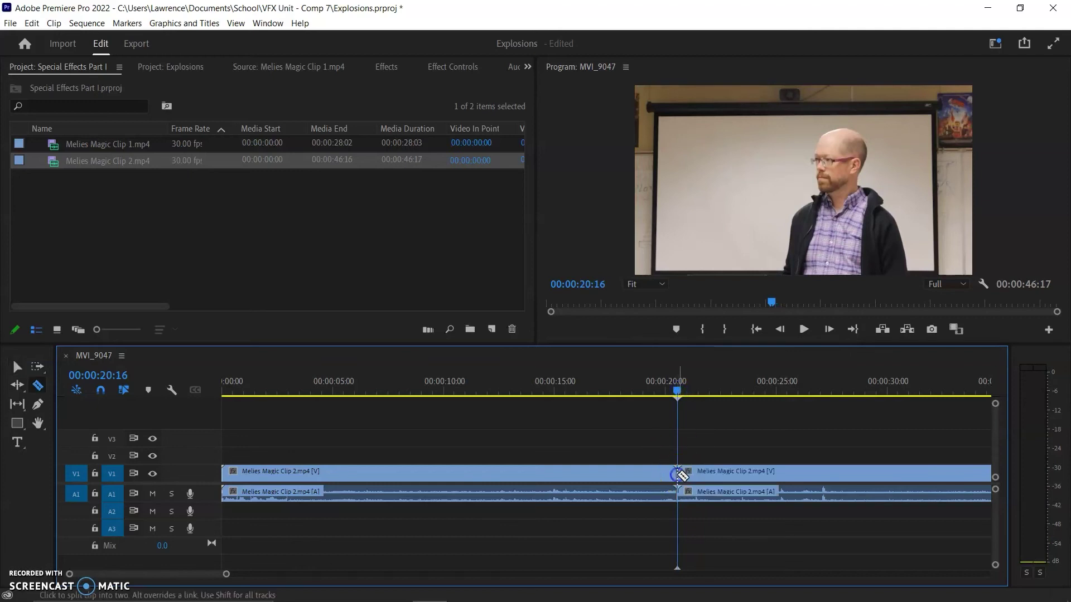
- Delete the footage before the cut and move the remaining footage to the start of the sequence
{"action": "key", "text": "v"}
{"action": "left_click", "coordinate": [611, 471]}
{"action": "key", "text": "Delete"}
{"action": "left_click_drag", "start_coordinate": [784, 468], "coordinate": [271, 491]}
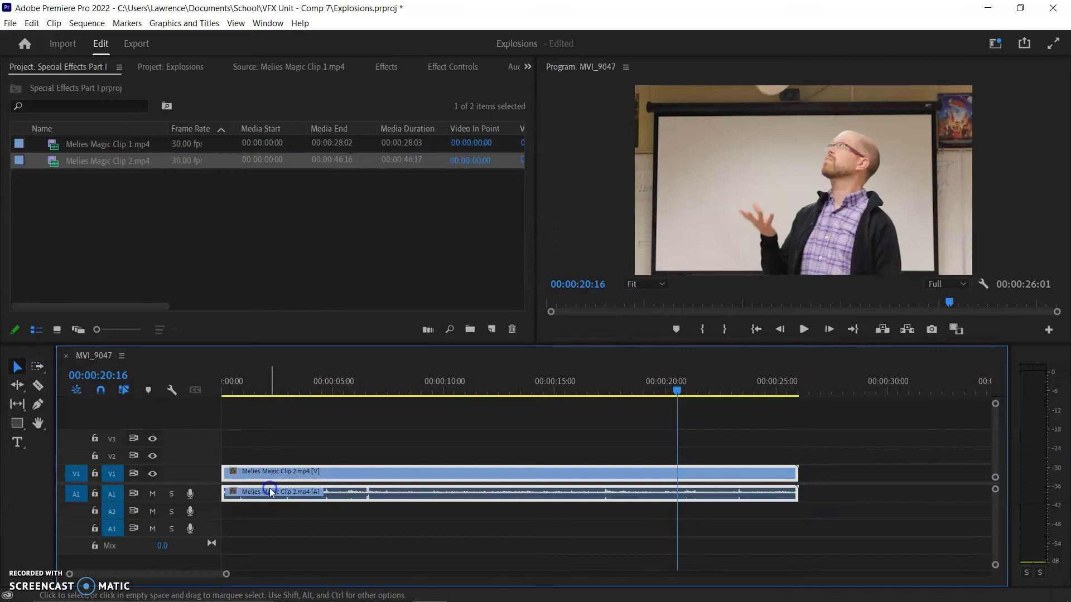
- Find the frame where the skull drops toward the man's raised hand and split the clip there at 00:00:22:25
{"action": "left_click_drag", "start_coordinate": [228, 397], "coordinate": [729, 396]}
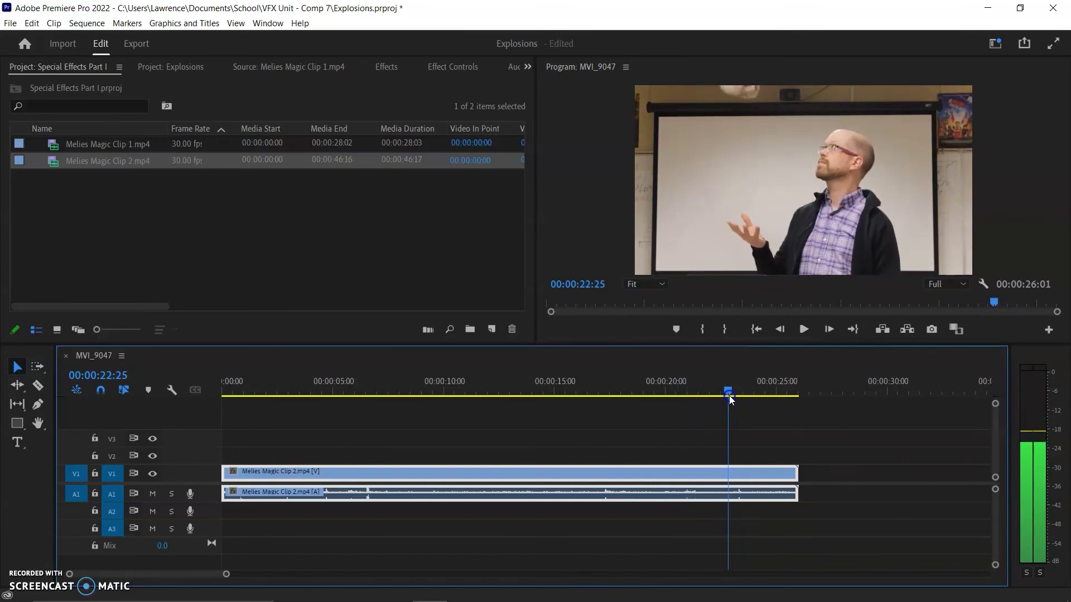
{"action": "key", "text": "Left"}
{"action": "key", "text": "Left"}
{"action": "key", "text": "Right"}
{"action": "key", "text": "Right"}
{"action": "key", "text": "c"}
{"action": "left_click", "coordinate": [728, 473]}
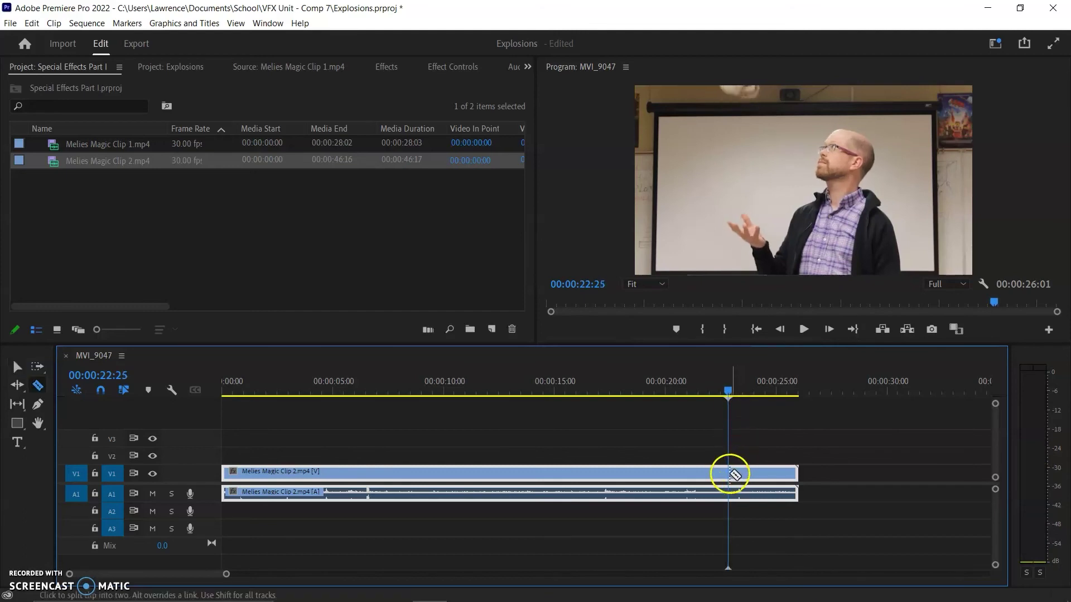
- Split the opening footage at 00:00:00:14, where the man looks up with his hand raised
{"action": "left_click", "coordinate": [728, 395]}
{"action": "left_click_drag", "start_coordinate": [728, 395], "coordinate": [232, 396]}
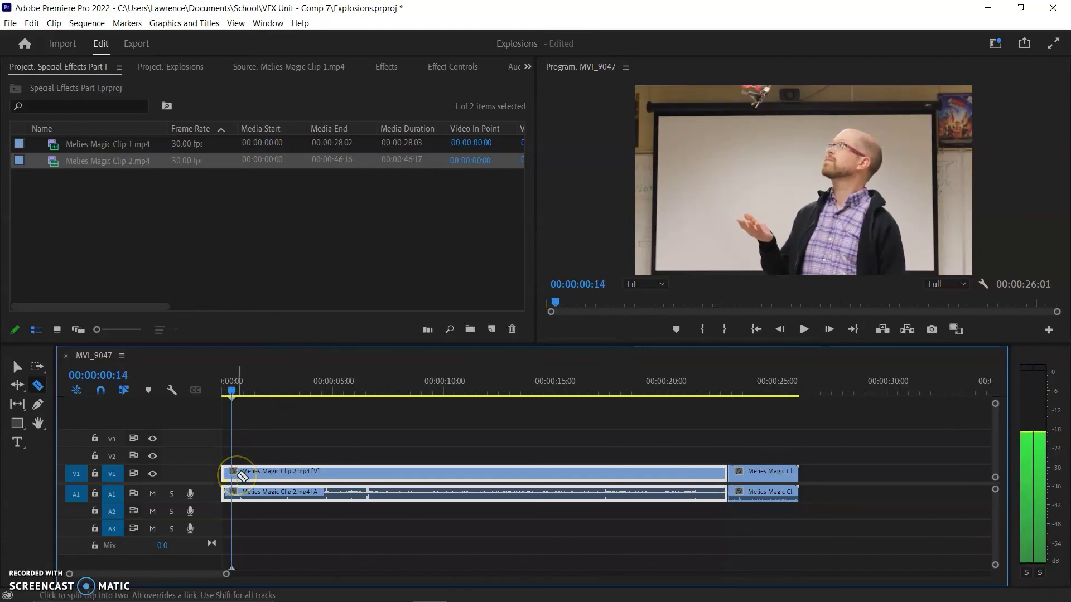
{"action": "left_click", "coordinate": [240, 474]}
{"action": "key", "text": "v"}
- Delete the long middle segment and move the skull-catching segment directly after the short opening segment
{"action": "left_click", "coordinate": [389, 476]}
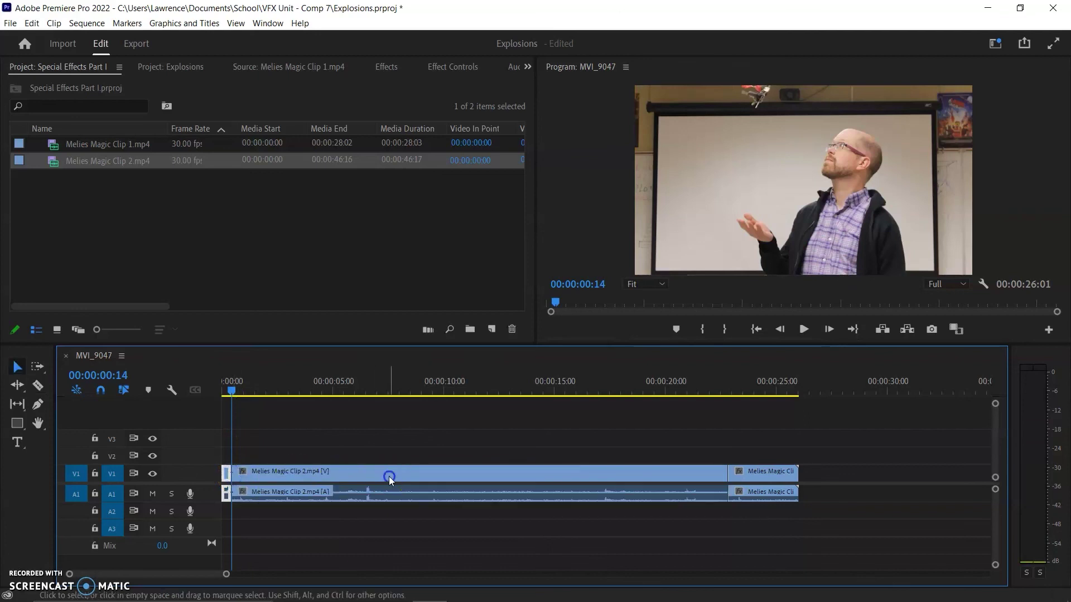
{"action": "key", "text": "Delete"}
{"action": "left_click_drag", "start_coordinate": [763, 481], "coordinate": [266, 489]}
- Play the sequence from its start, trim the last segment to end at 00:00:02:13, and return the playhead to the beginning
{"action": "left_click_drag", "start_coordinate": [232, 389], "coordinate": [223, 389]}
{"action": "key", "text": "space"}
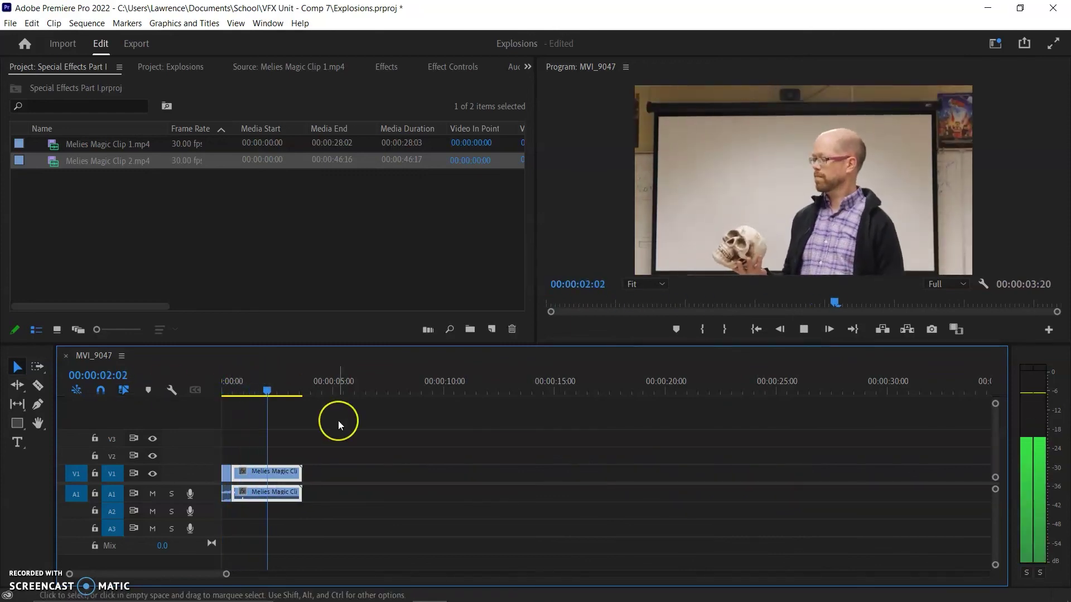
{"action": "key", "text": "space"}
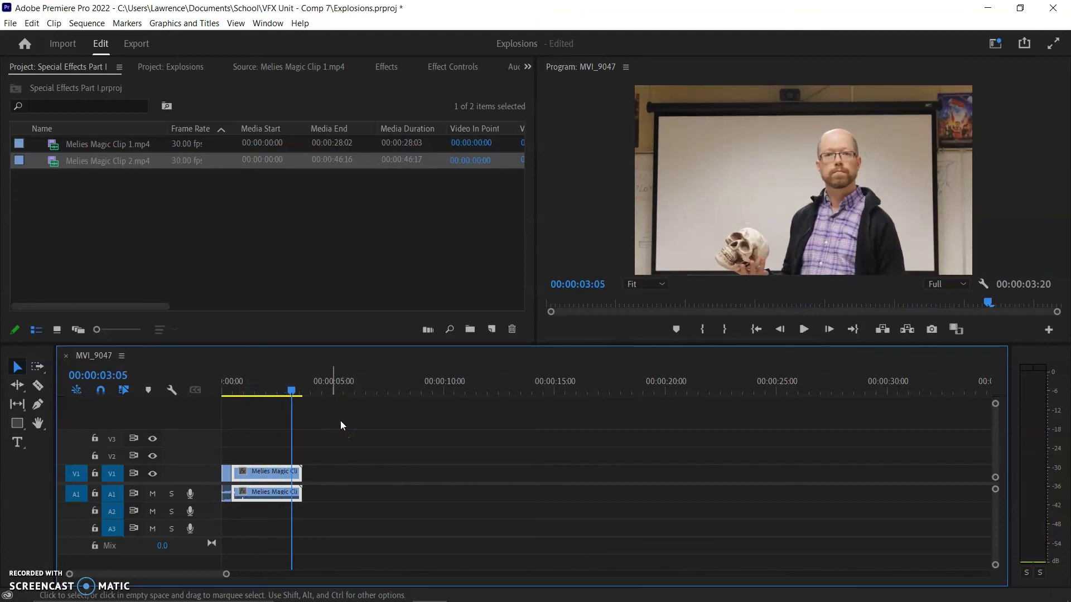
{"action": "left_click_drag", "start_coordinate": [301, 473], "coordinate": [274, 474]}
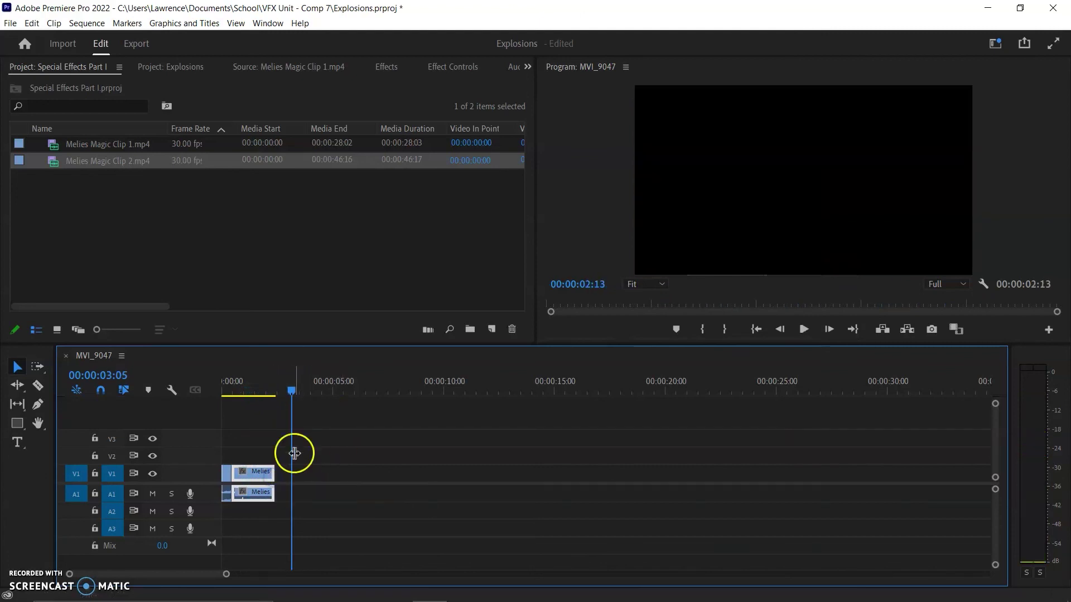
{"action": "left_click_drag", "start_coordinate": [244, 394], "coordinate": [151, 397]}
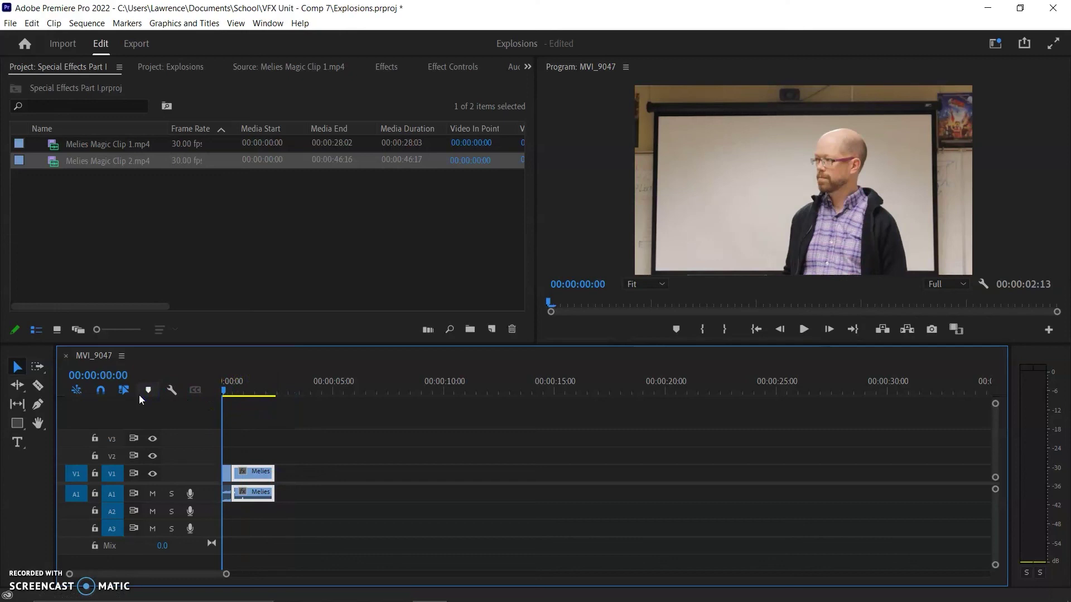
{"action": "left_click", "coordinate": [296, 507]}
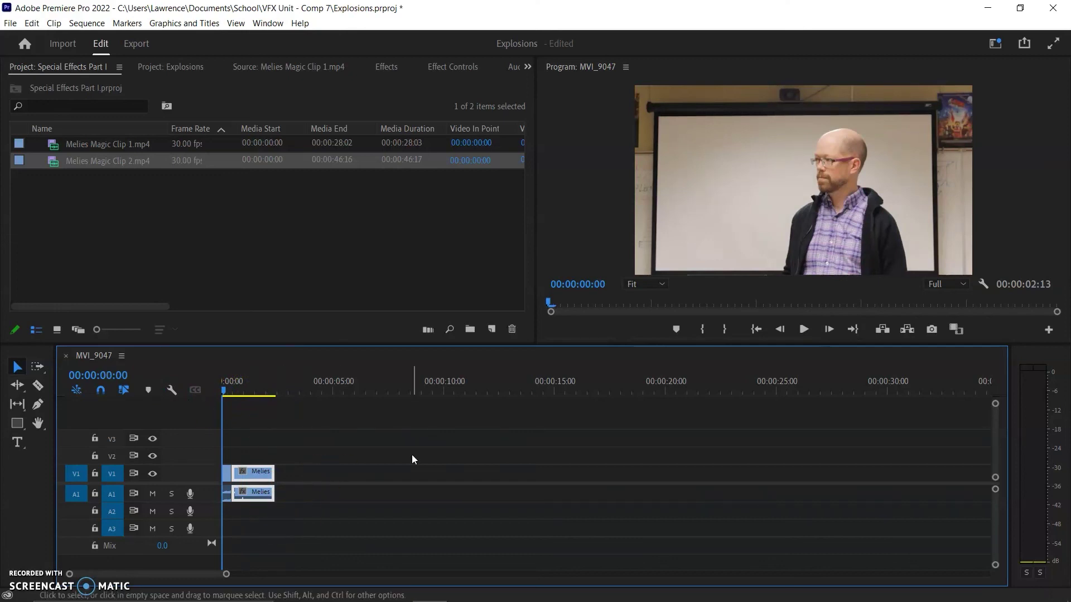